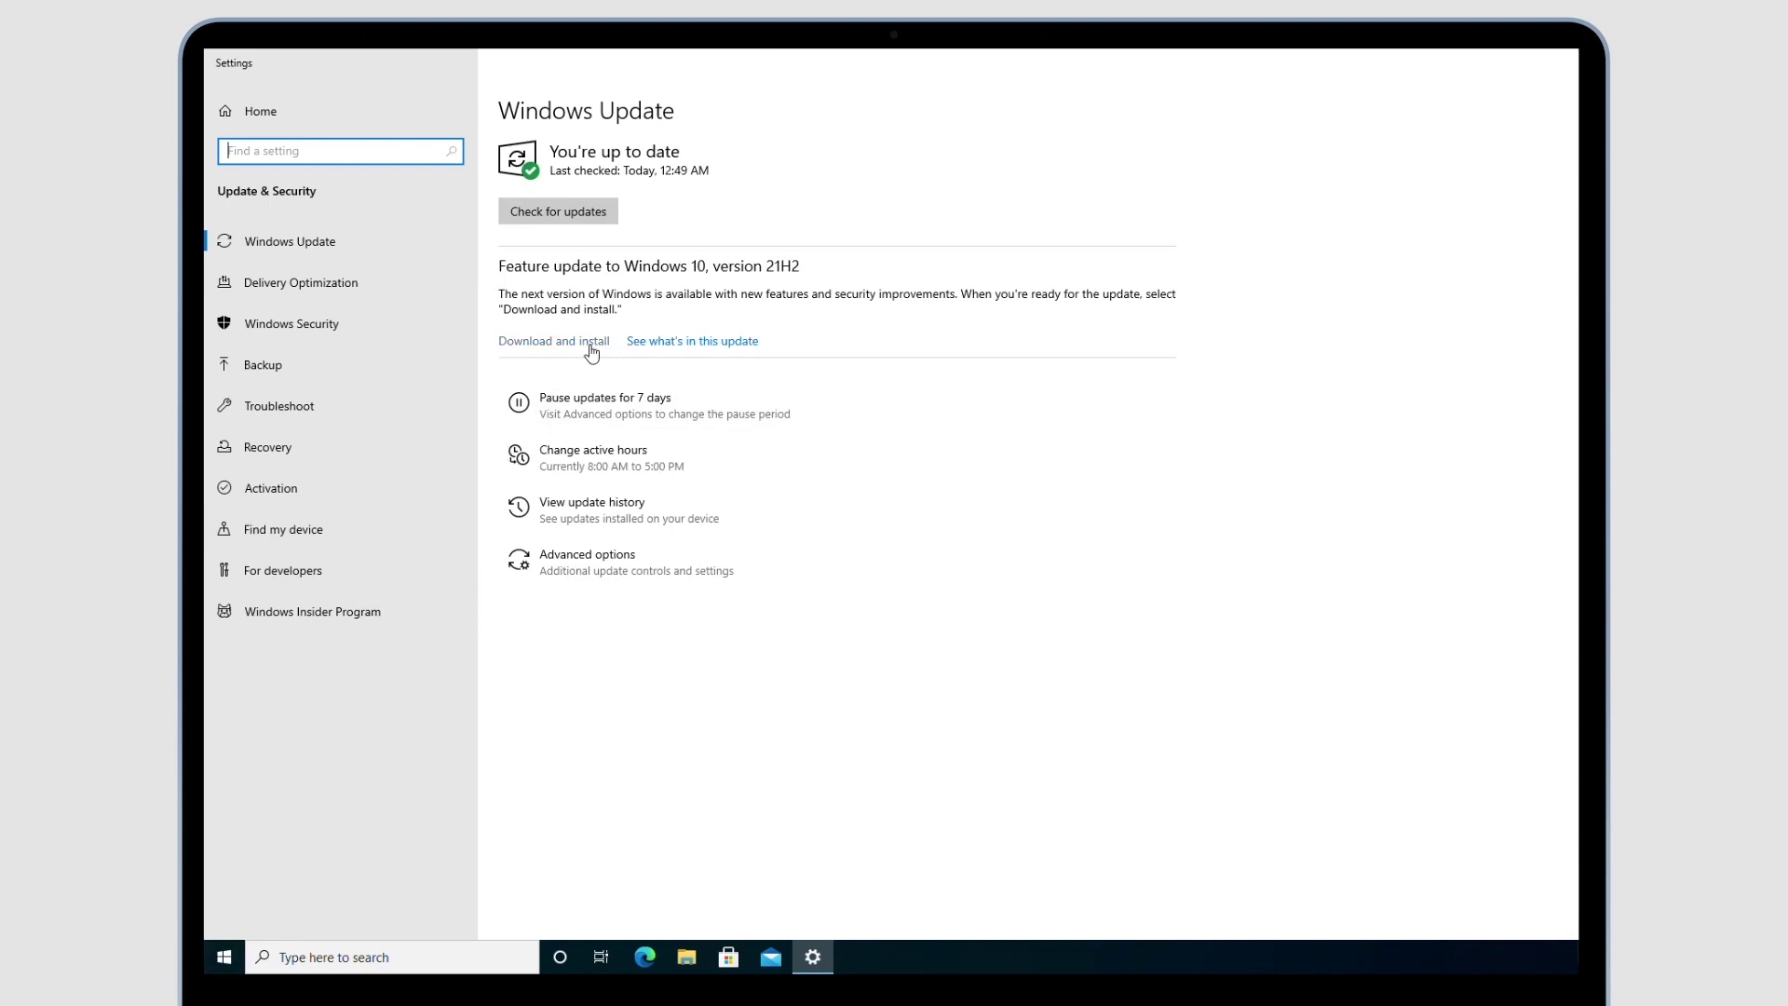
Step: Start downloading and installing the feature update to Windows 10, version 21H2
left_click(591, 352)
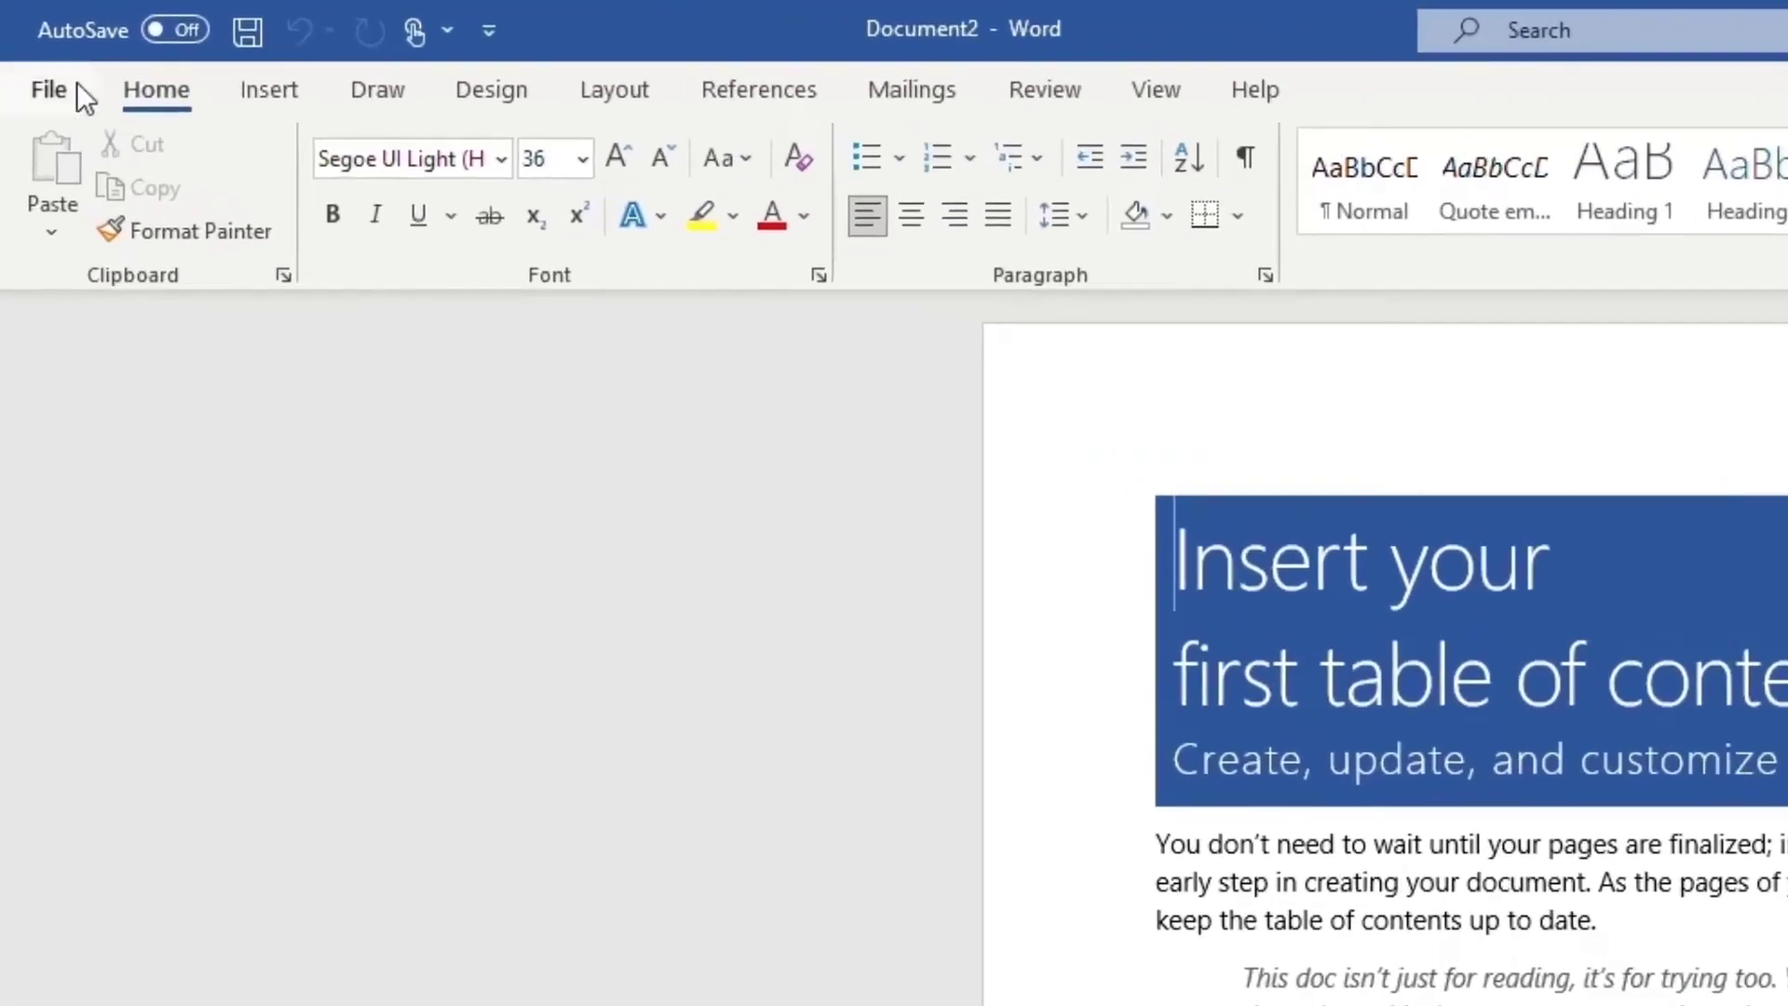
Step: Switch to Word and save the open table of contents document
left_click(37, 44)
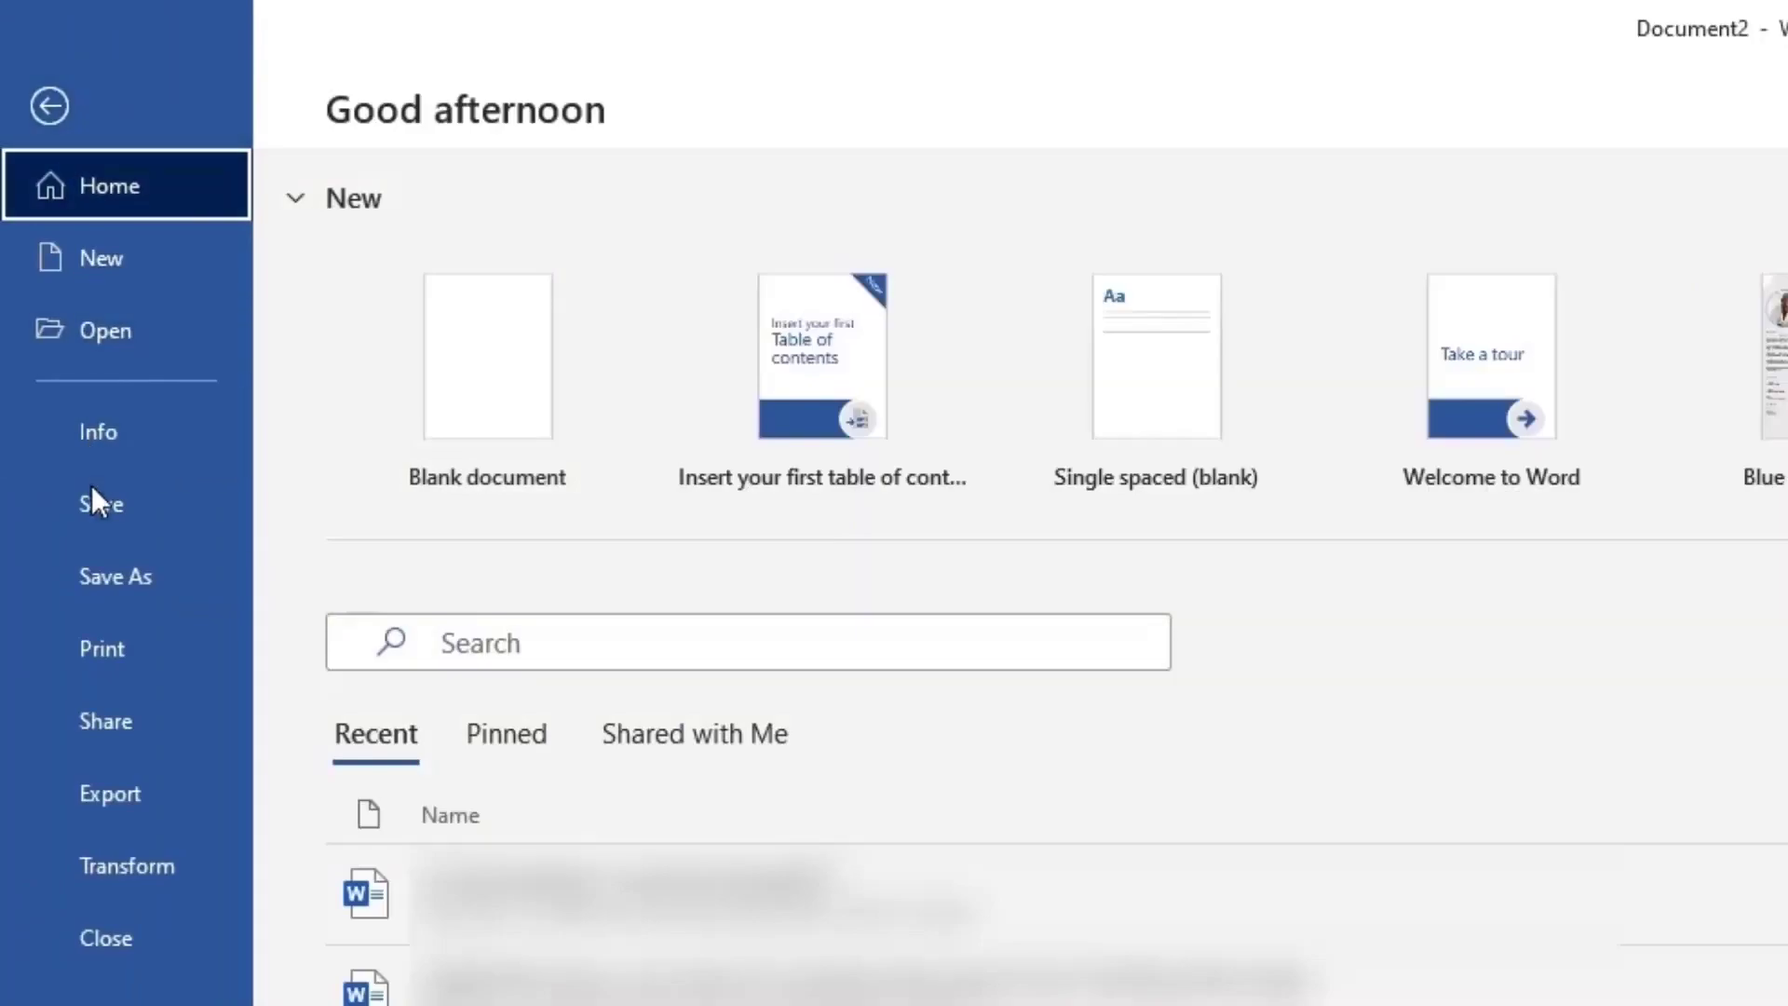
left_click(99, 516)
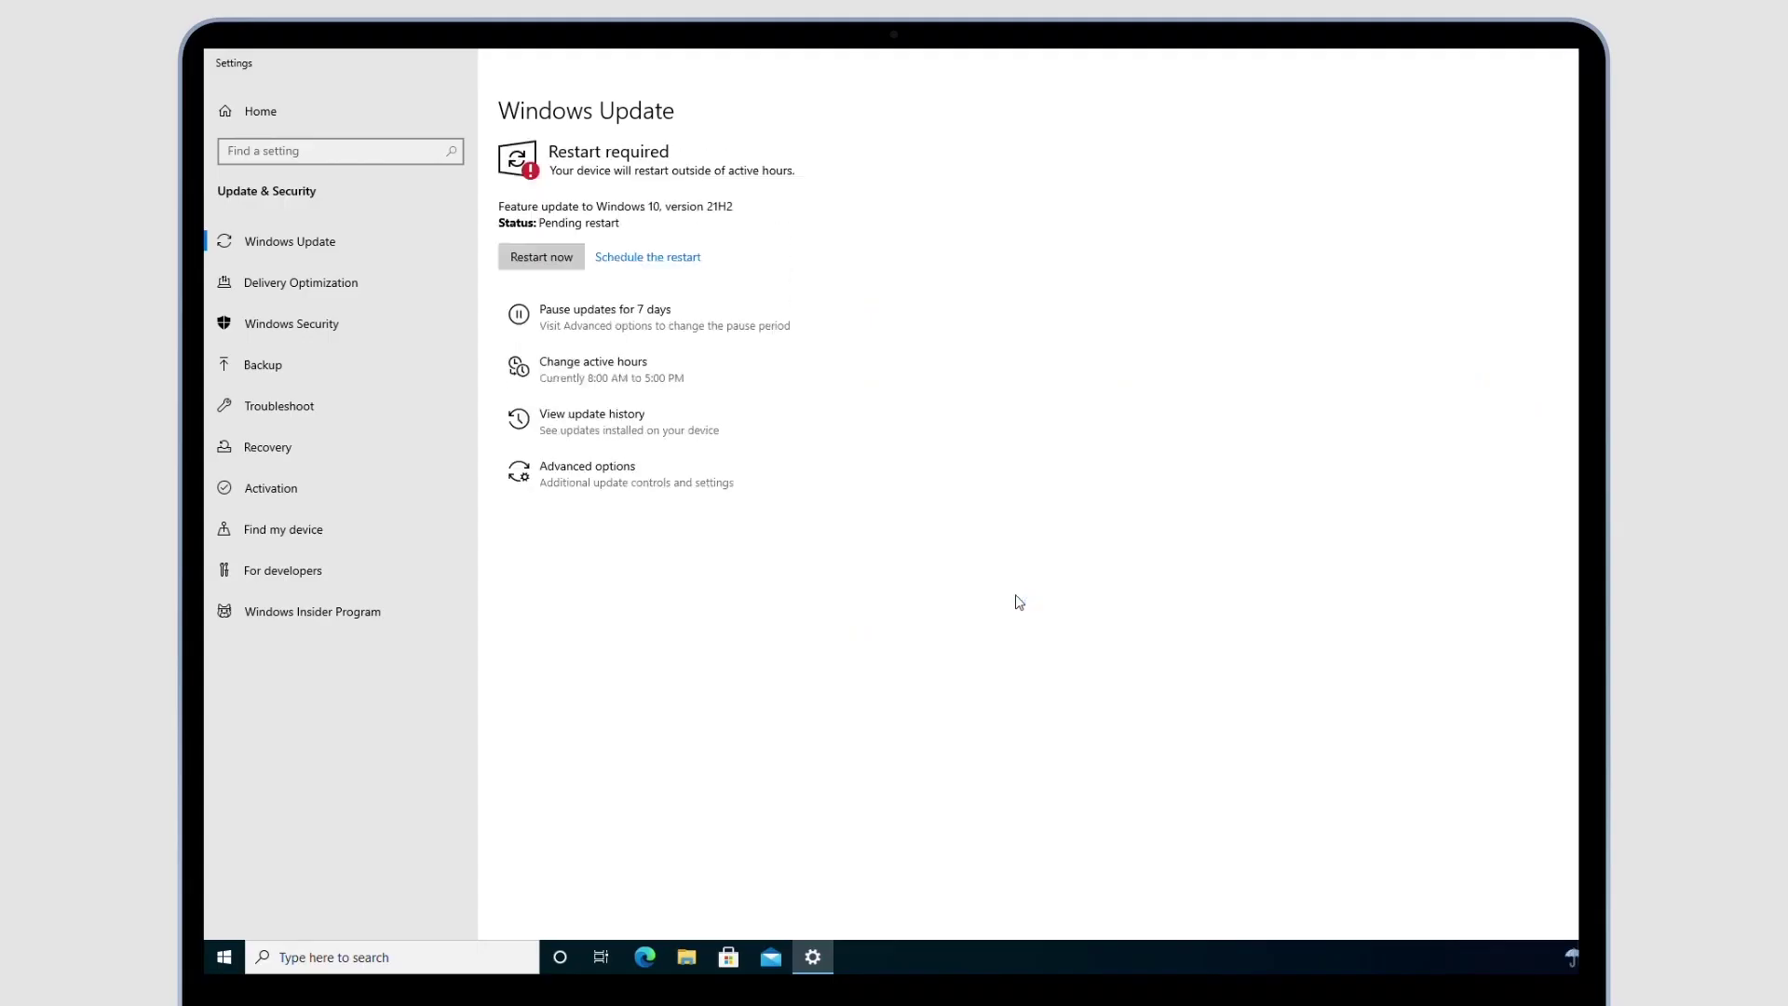
Step: Turn on scheduling for the pending update restart and choose Thursday, October 28, 2021 as the day
left_click(669, 267)
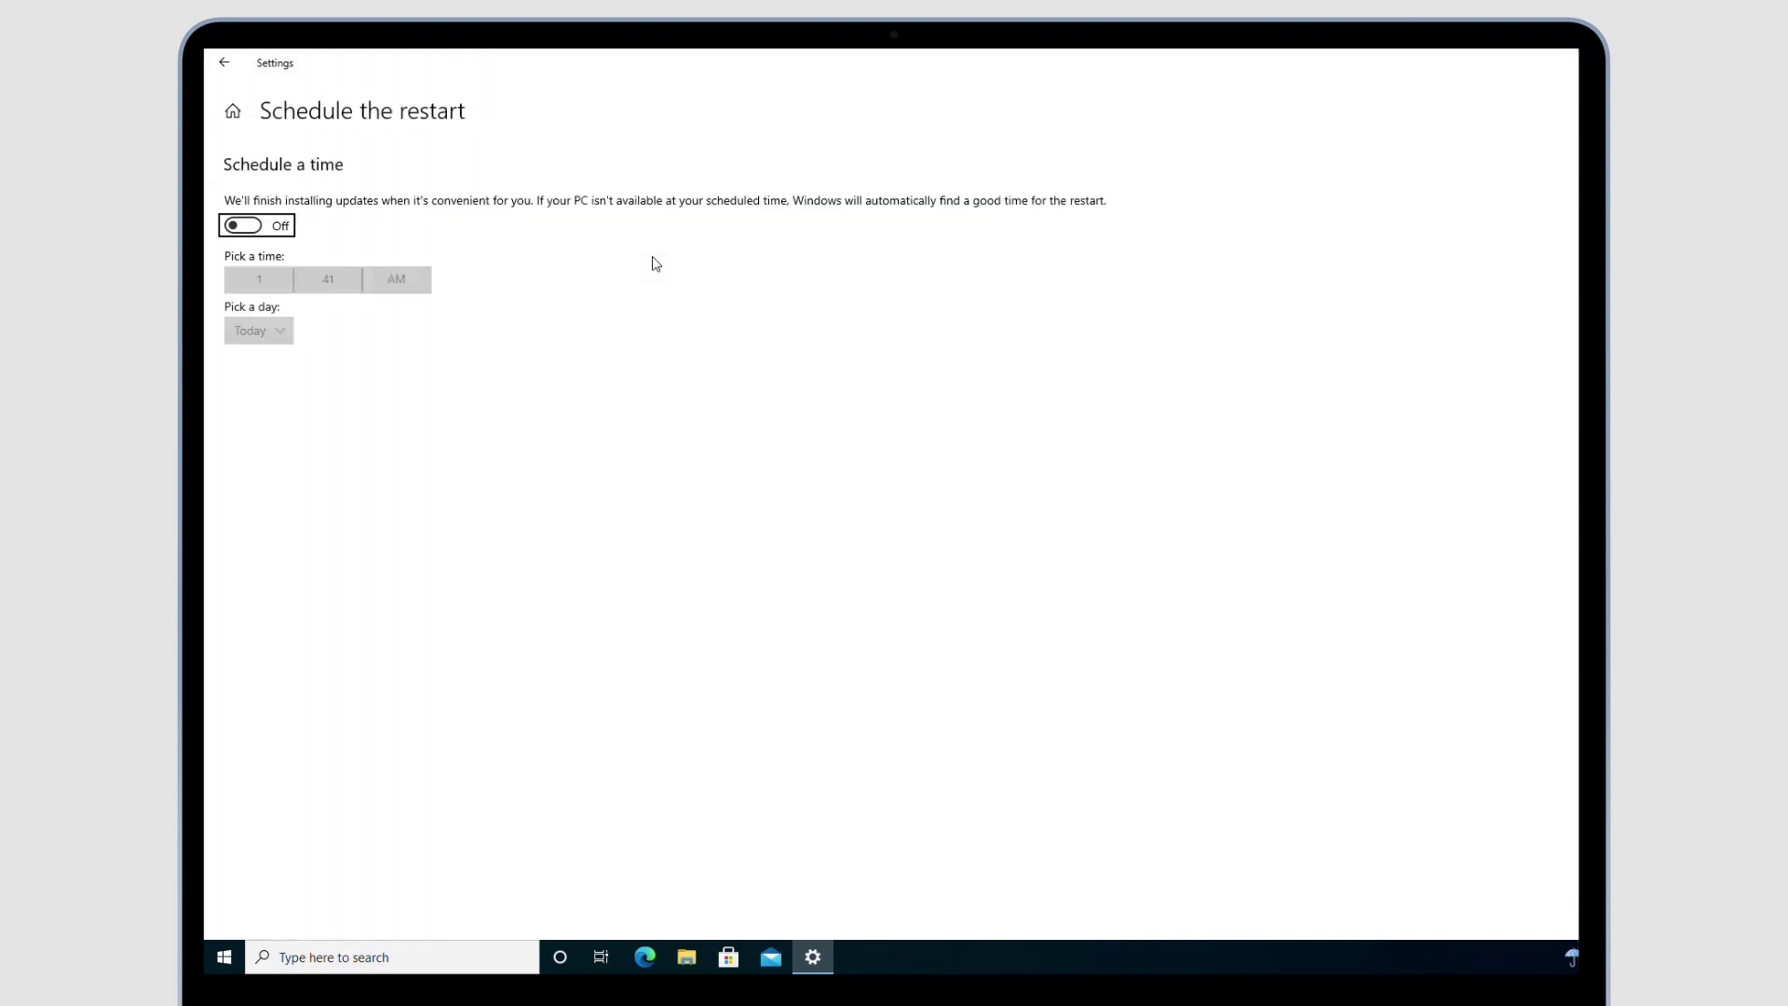
left_click(250, 229)
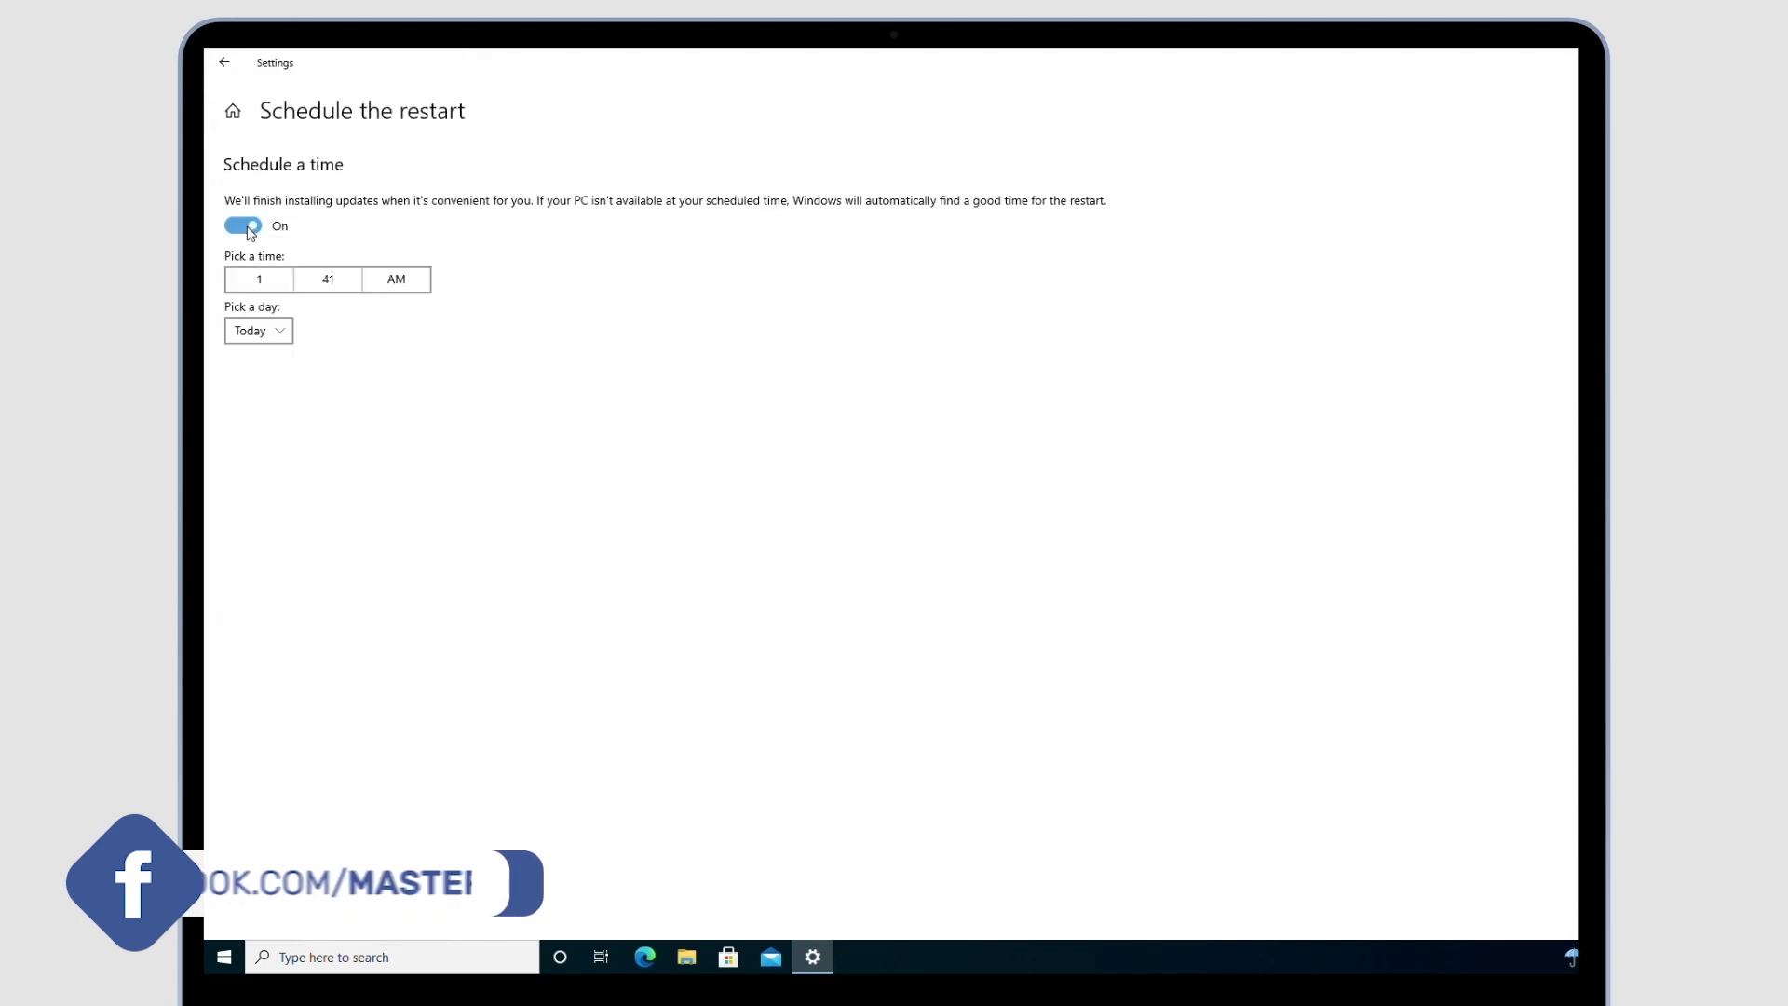
left_click(278, 333)
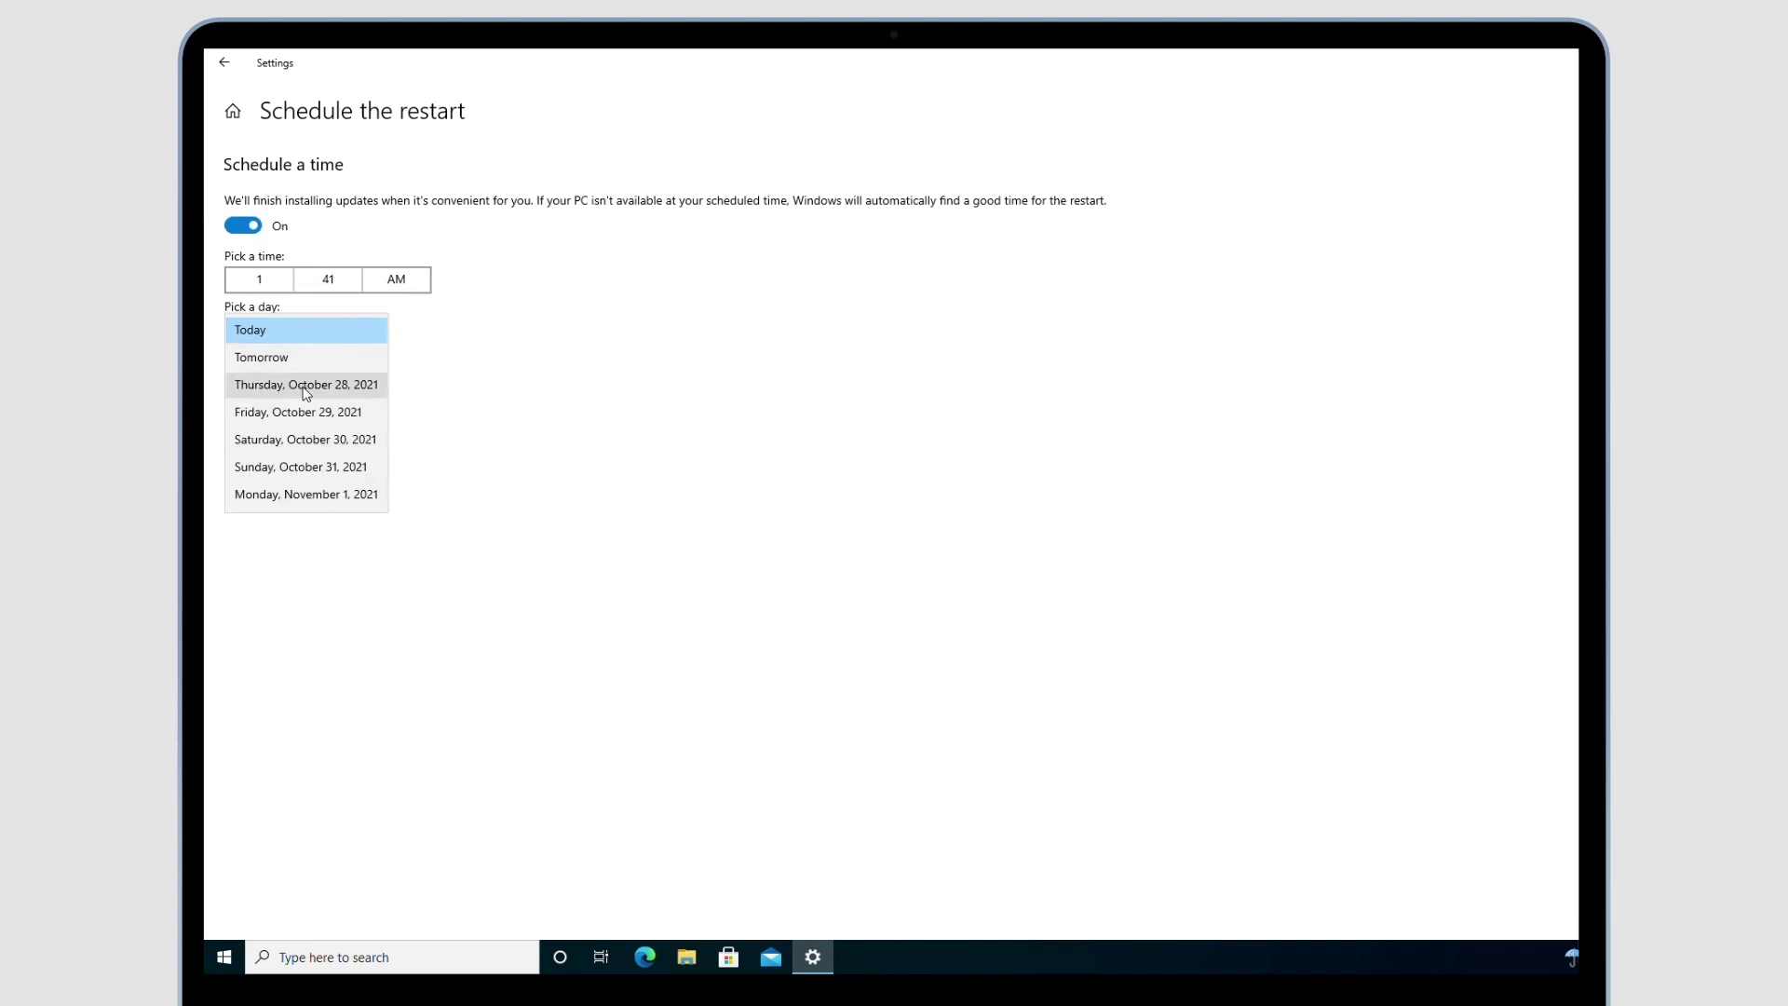
left_click(244, 225)
left_click(244, 225)
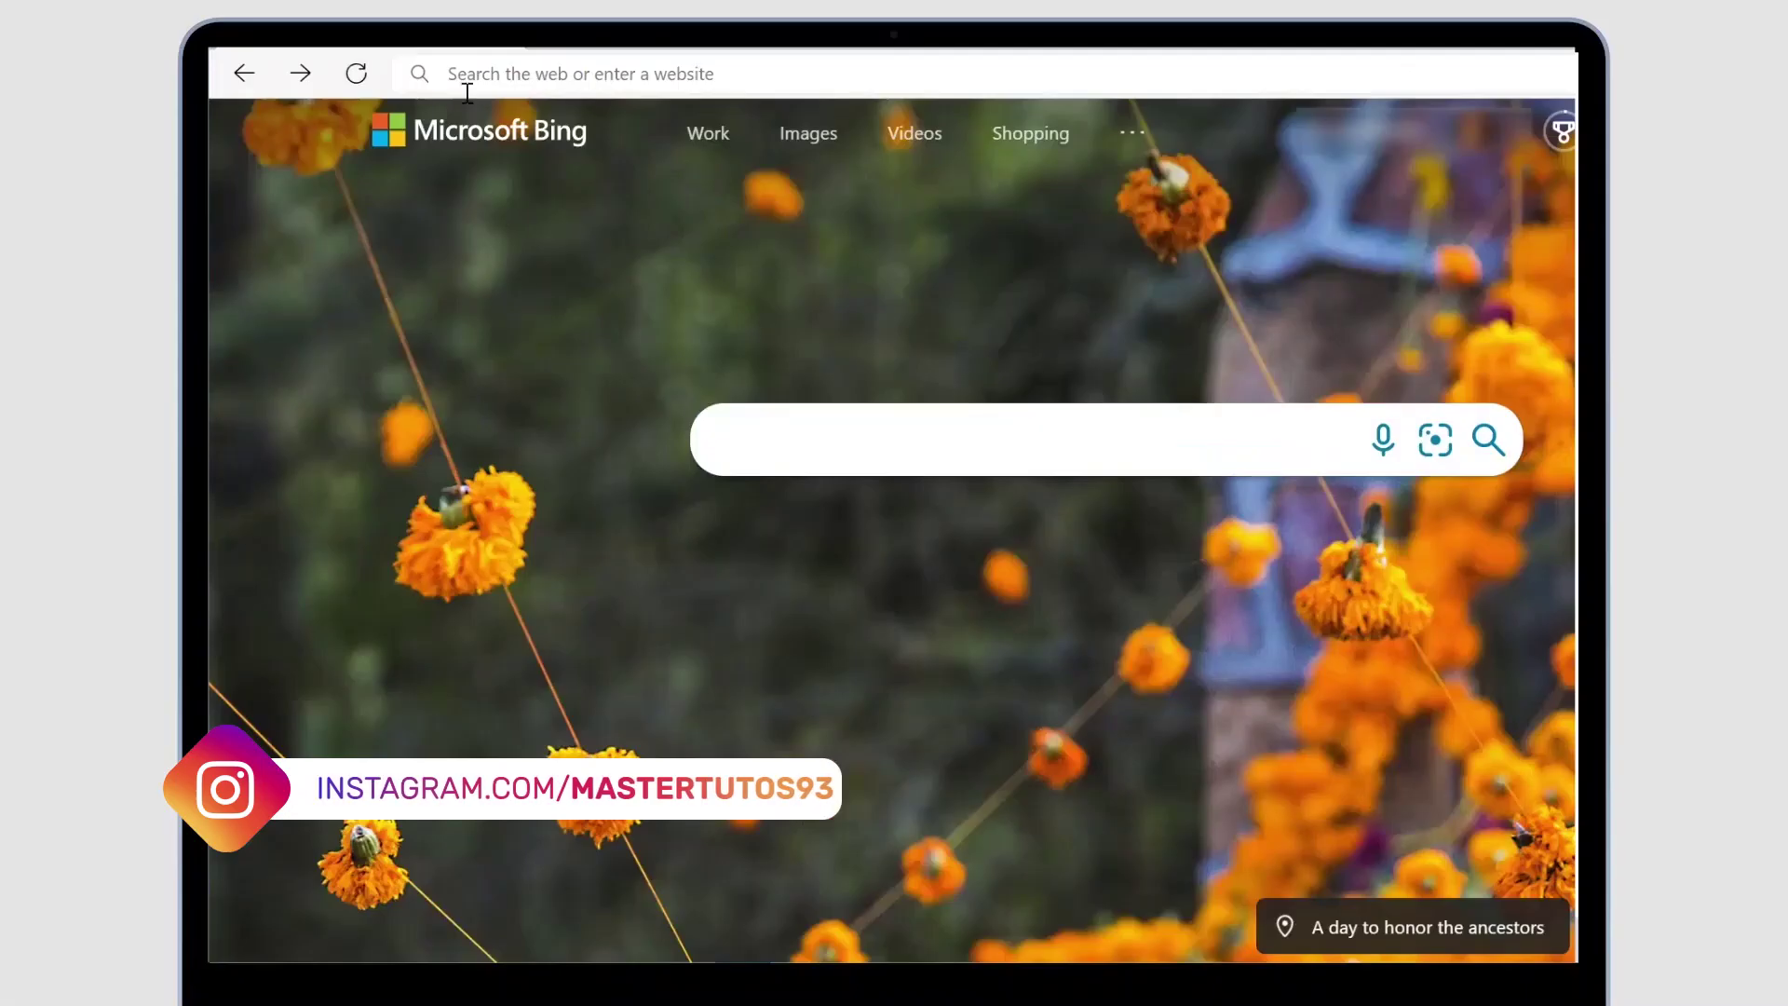
Step: Switch to the web browser and open the Windows release health page at aka.ms/windowsreleasehealth
left_click(462, 82)
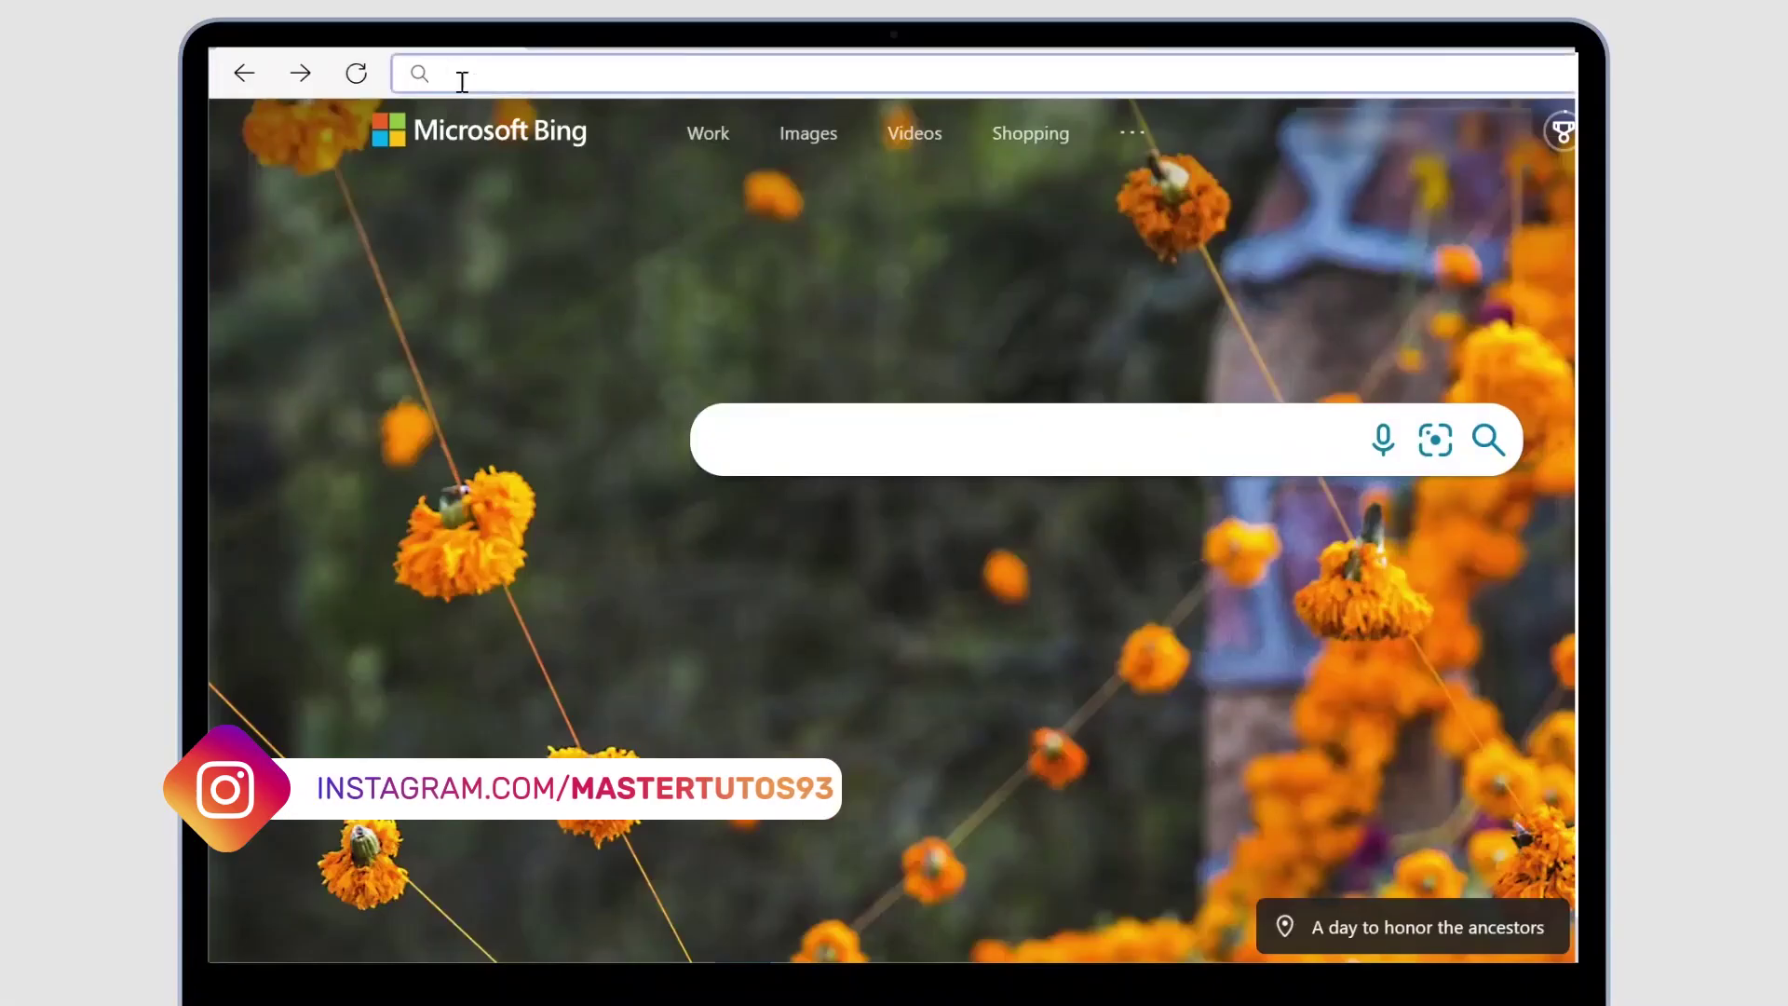
type("aka.ms/windows")
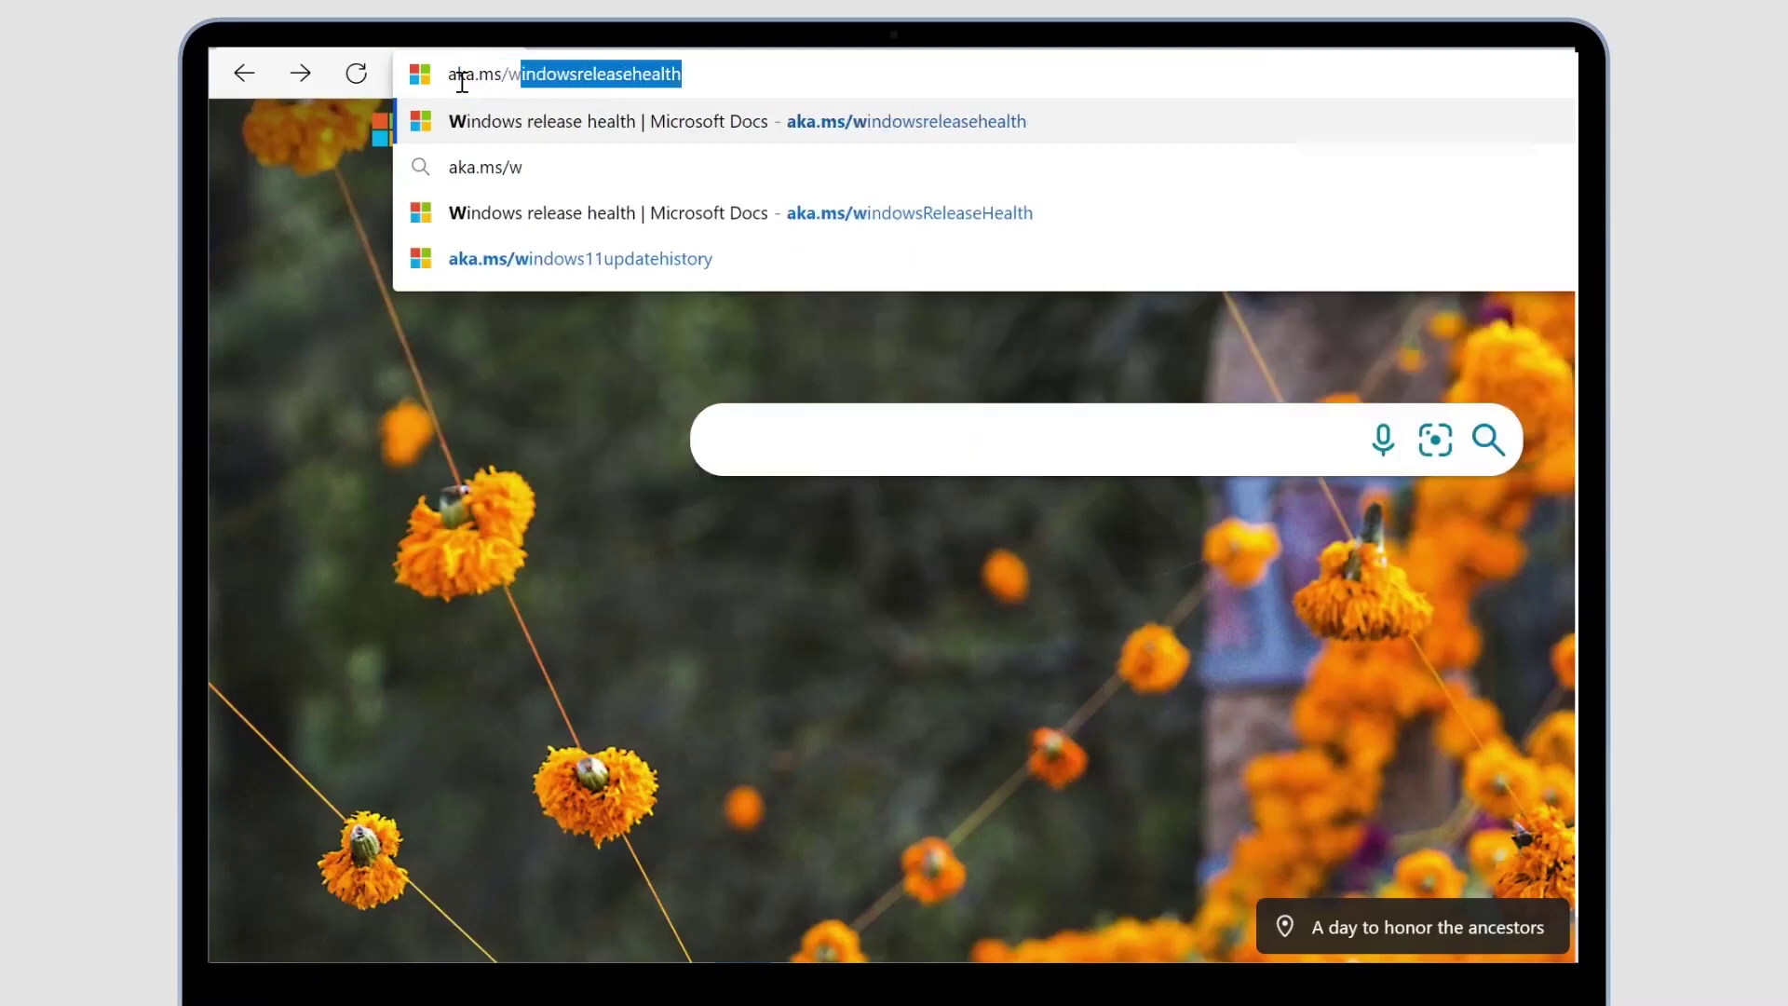
left_click(786, 120)
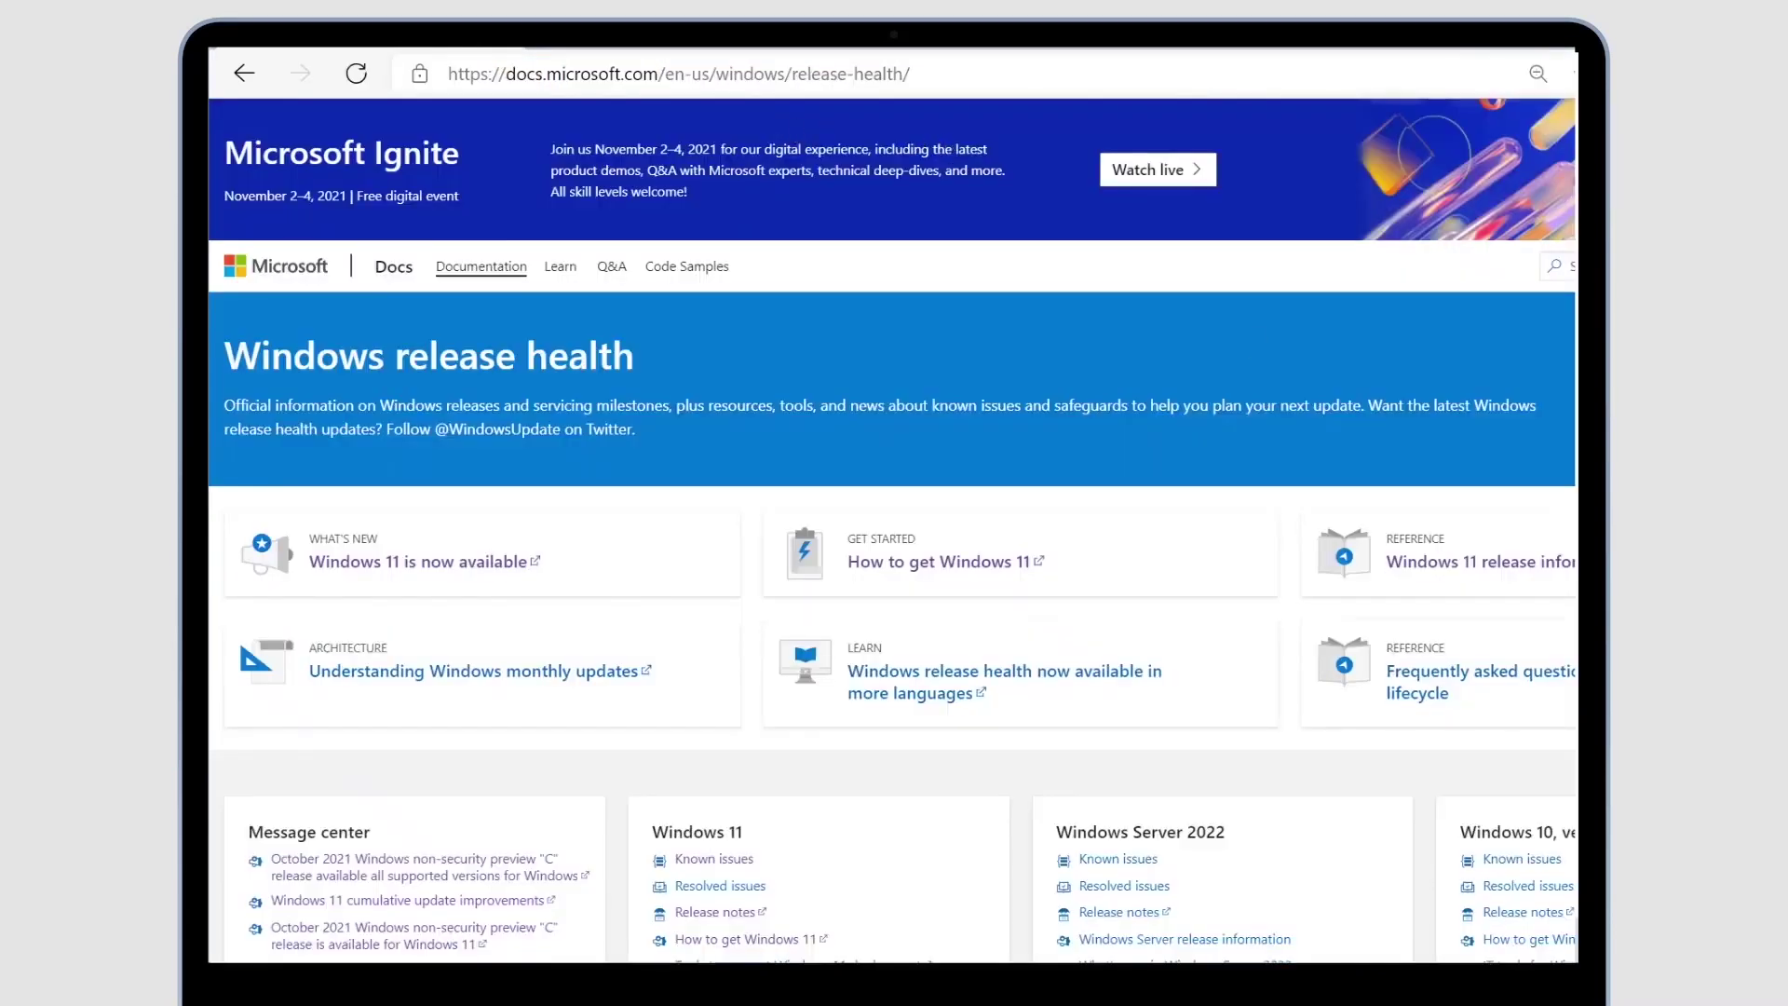
scroll(892, 525, "down", 1)
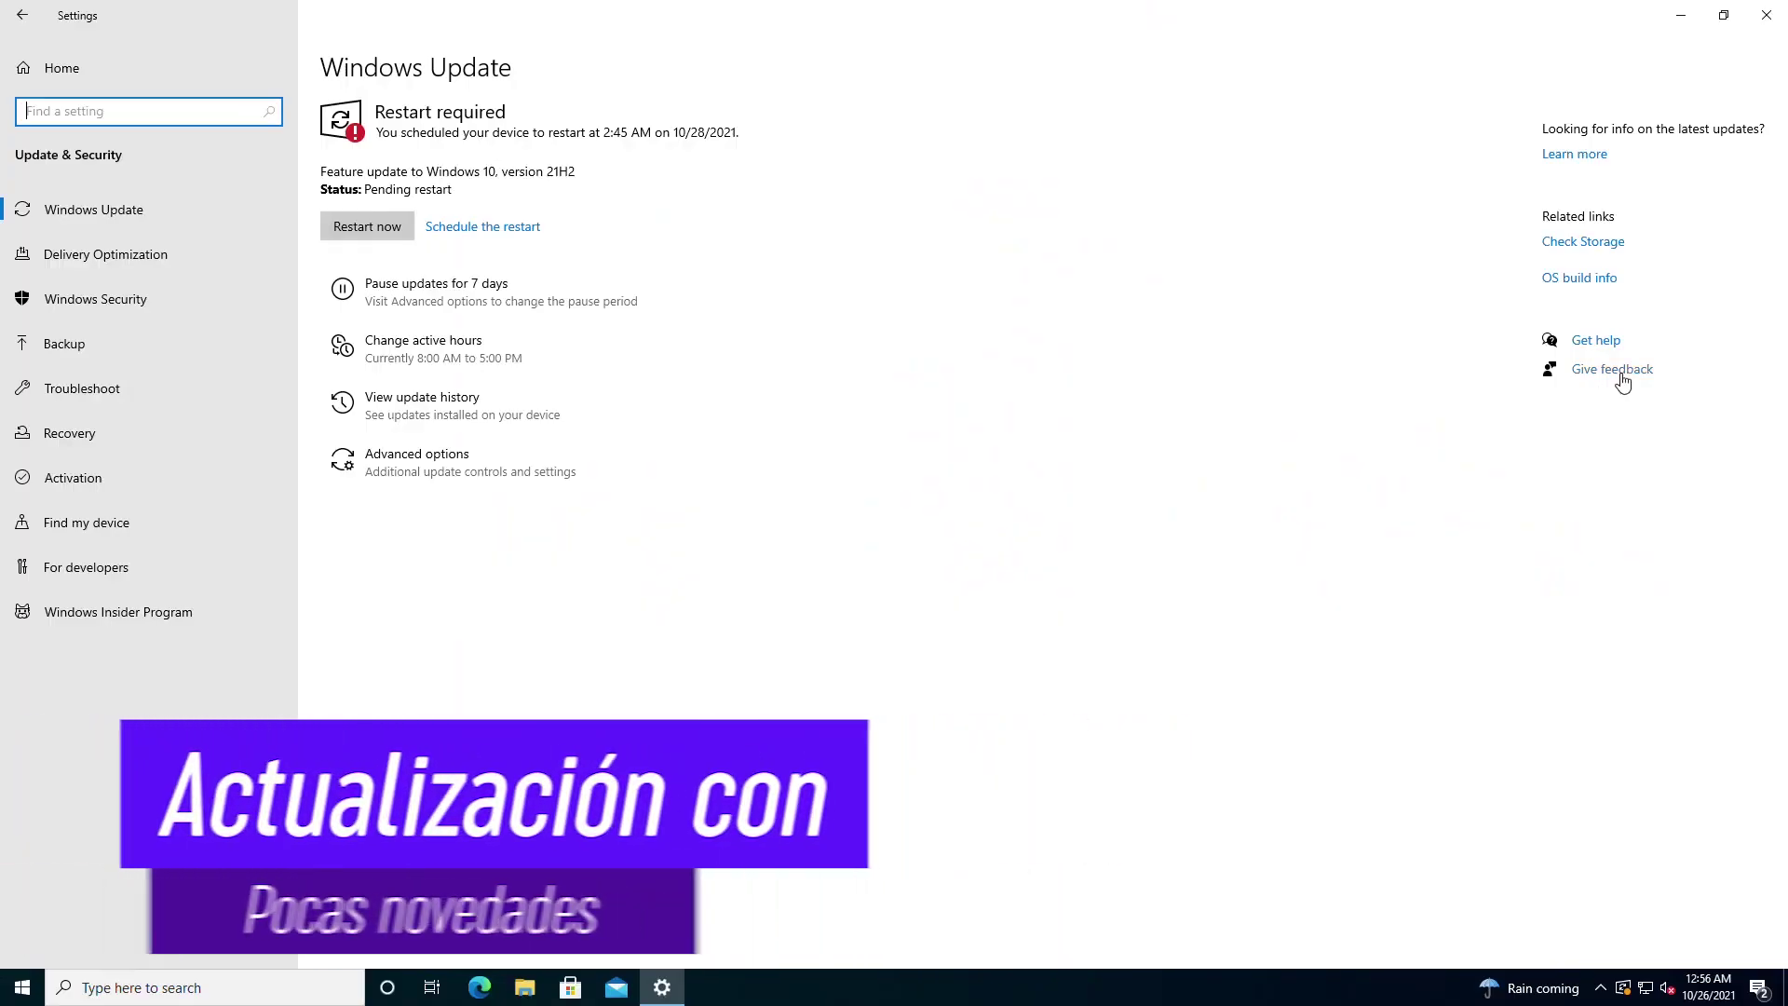
Step: Switch to the Windows Update settings and open the option for giving feedback
left_click(1622, 378)
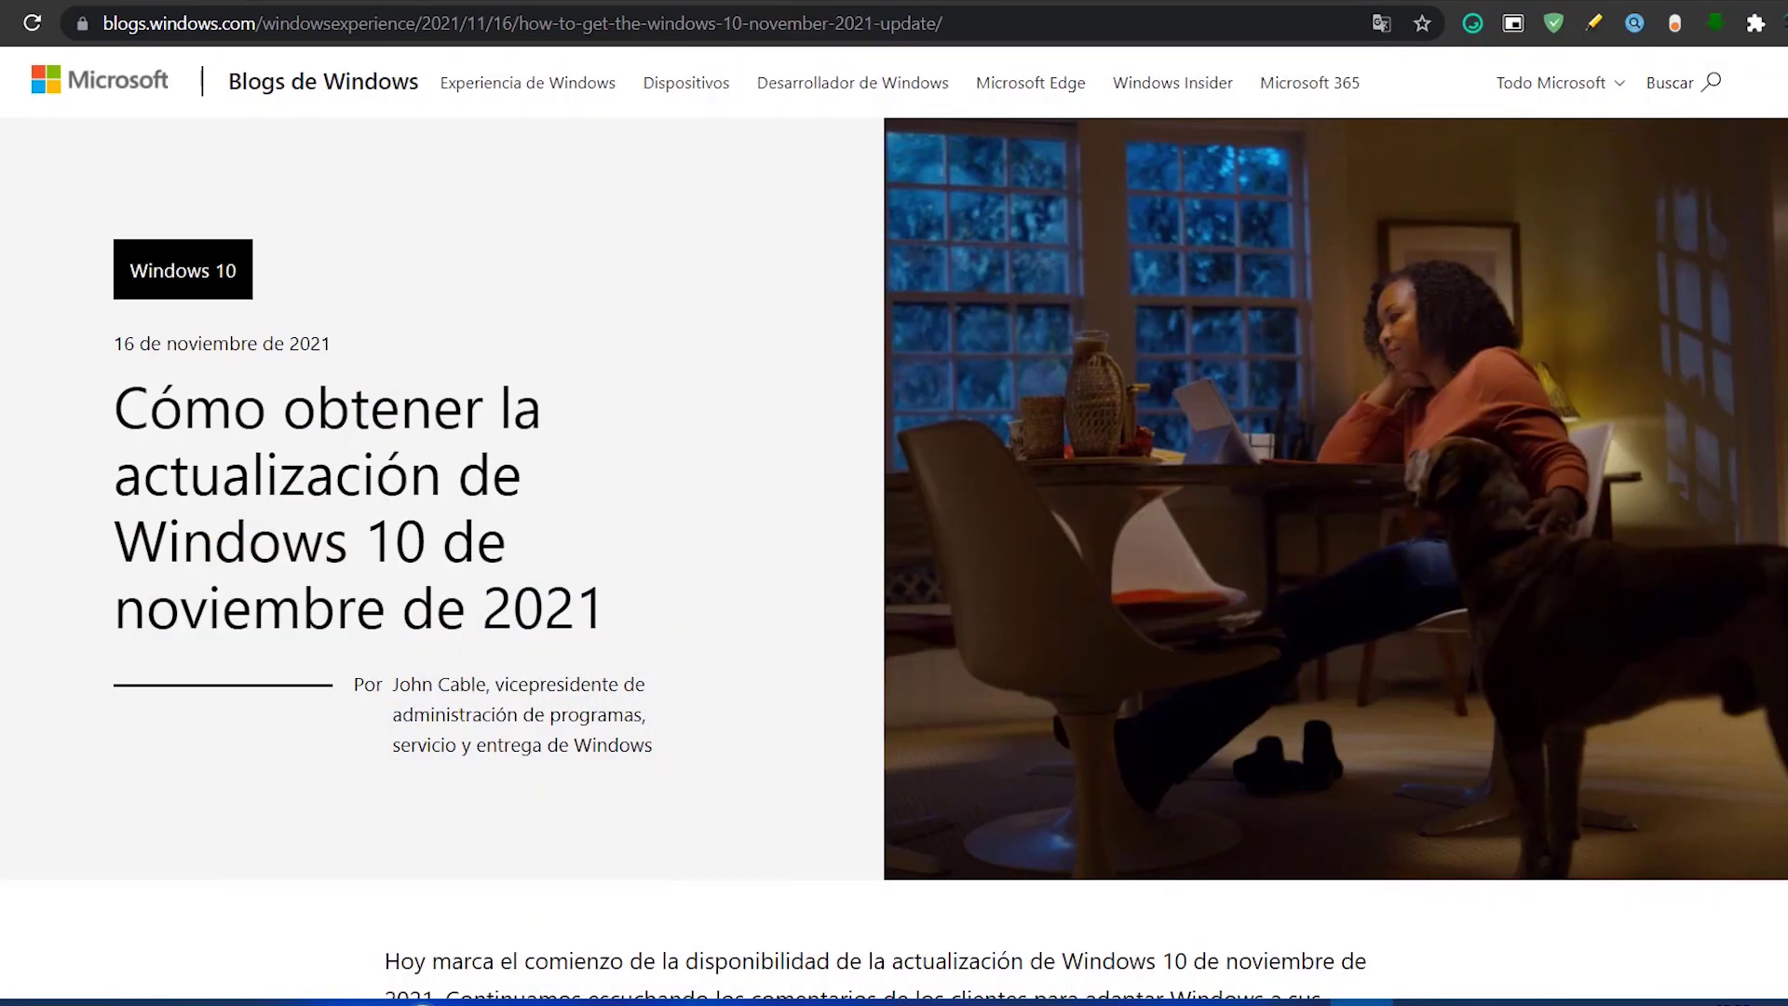
Step: Read the Windows blog article on getting the Windows 10 November 2021 Update, covering availability, installation, release cadence and support
scroll(895, 522, "down", 5)
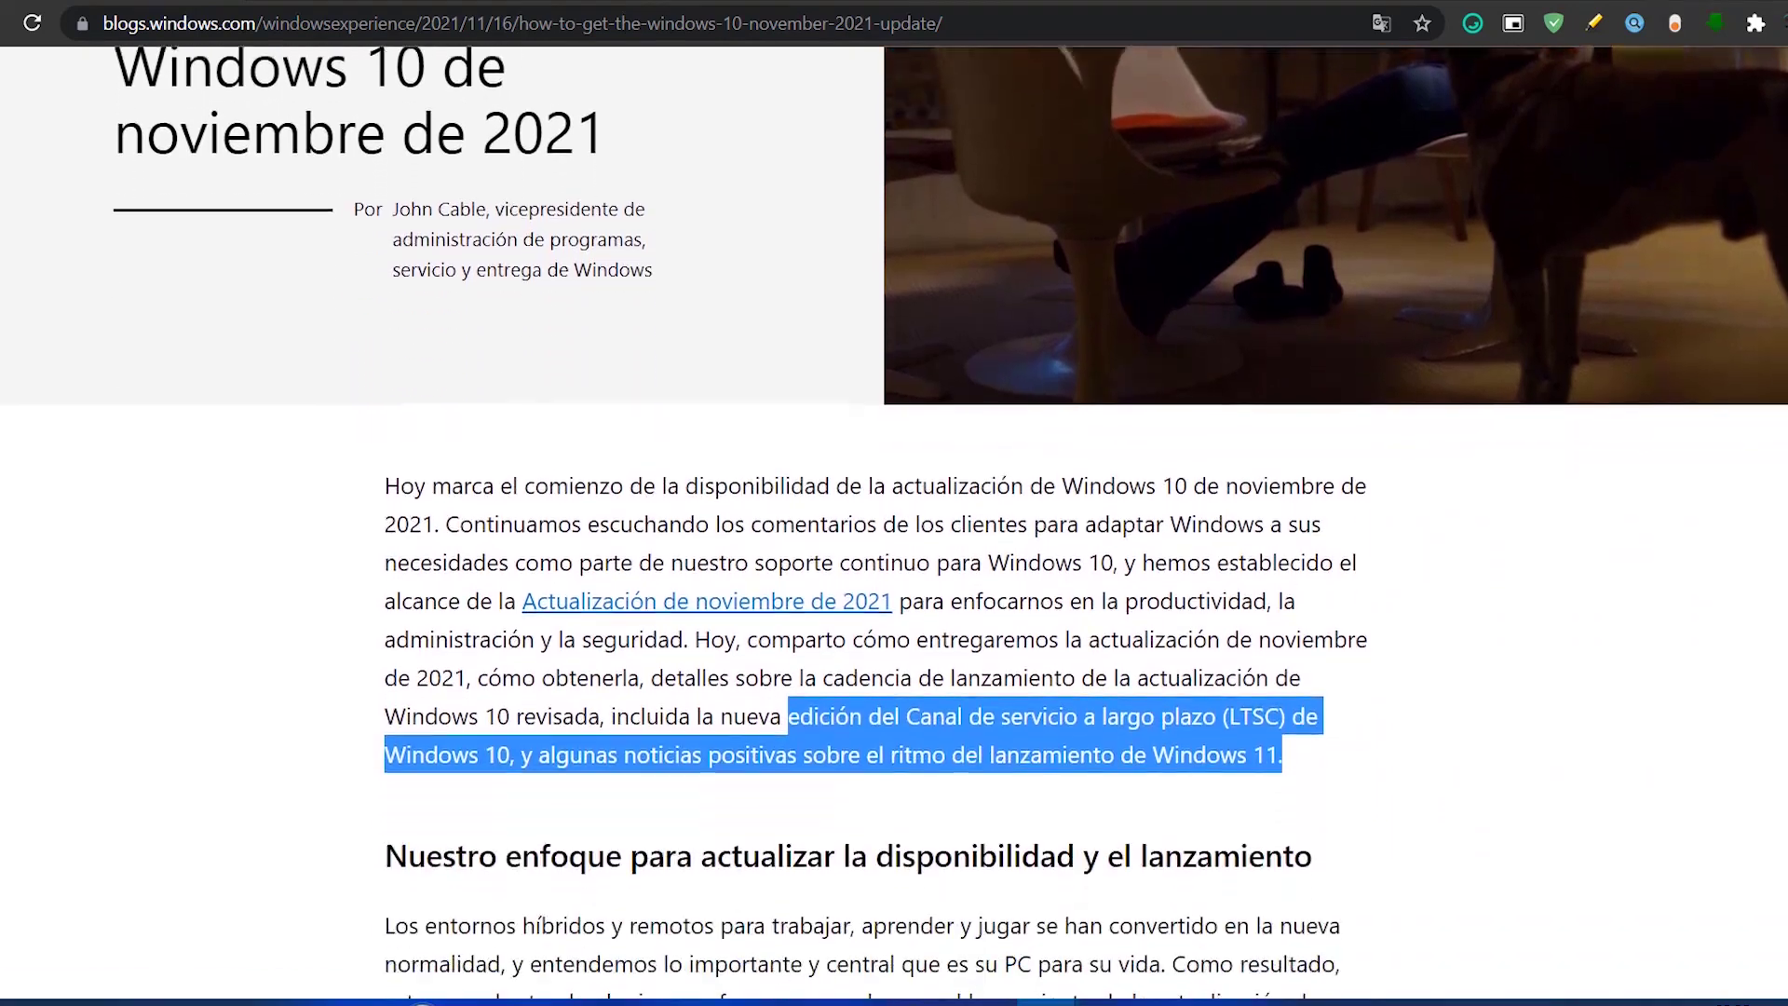
scroll(1305, 553, "down", 3)
left_click(1305, 553)
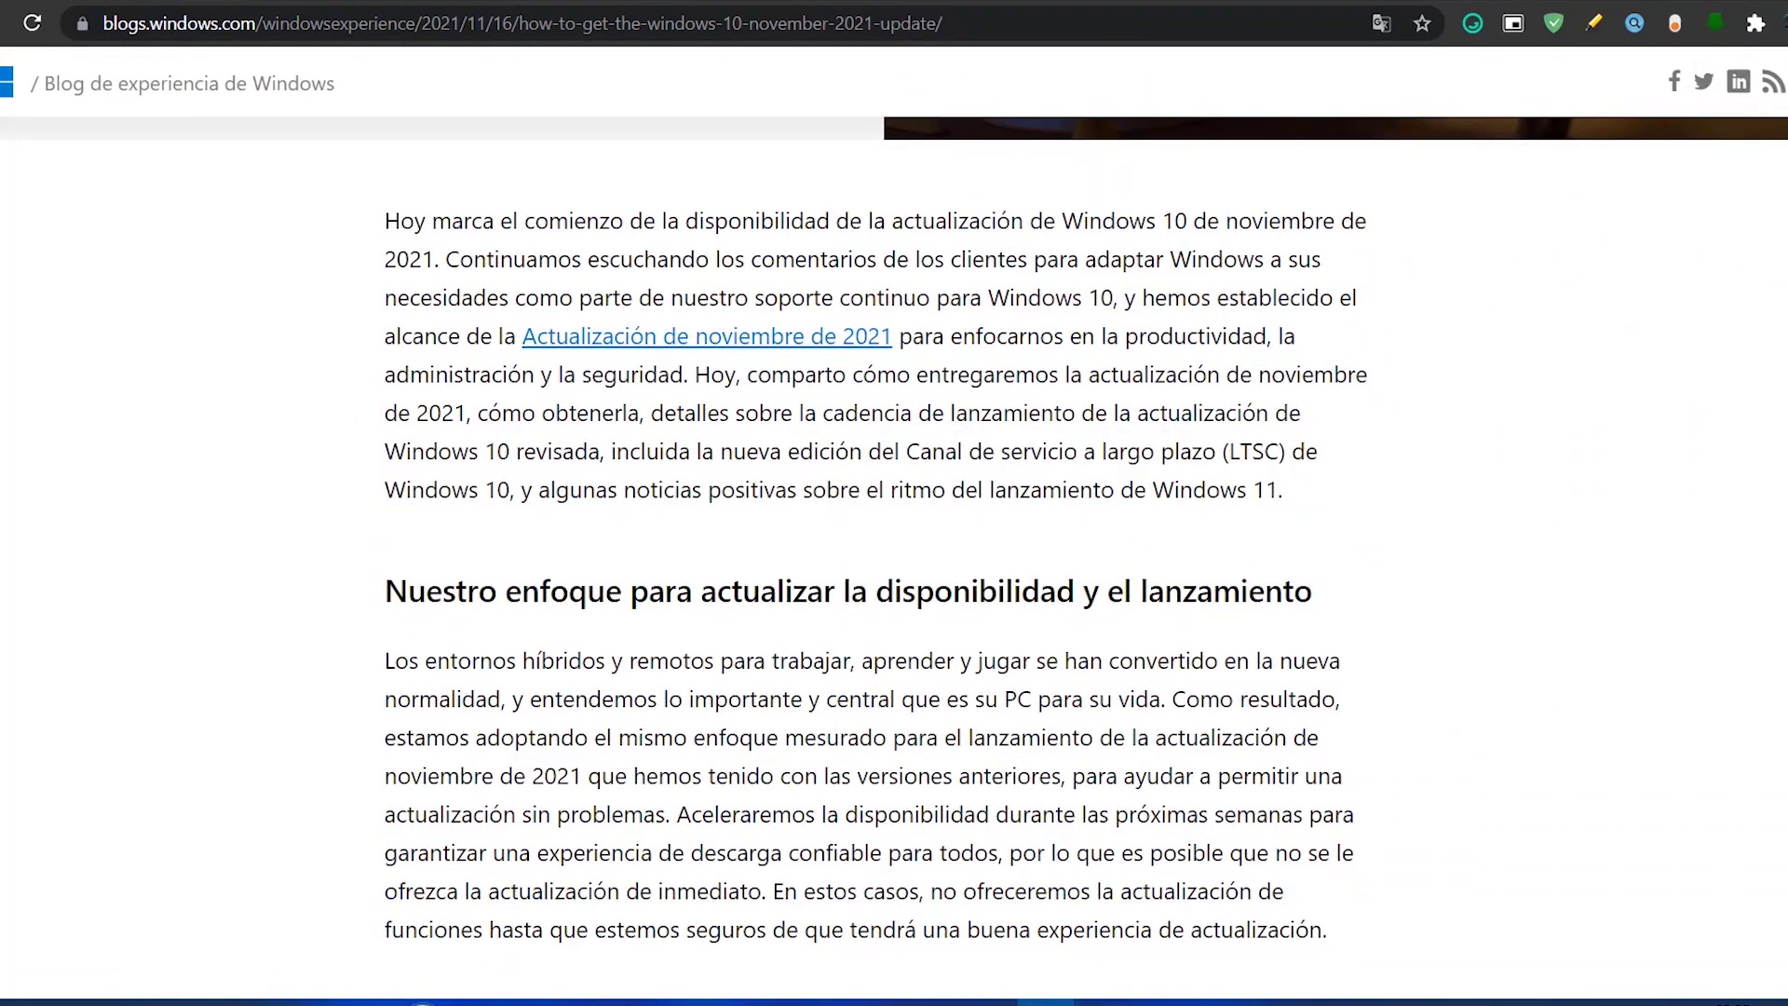
scroll(894, 521, "down", 3)
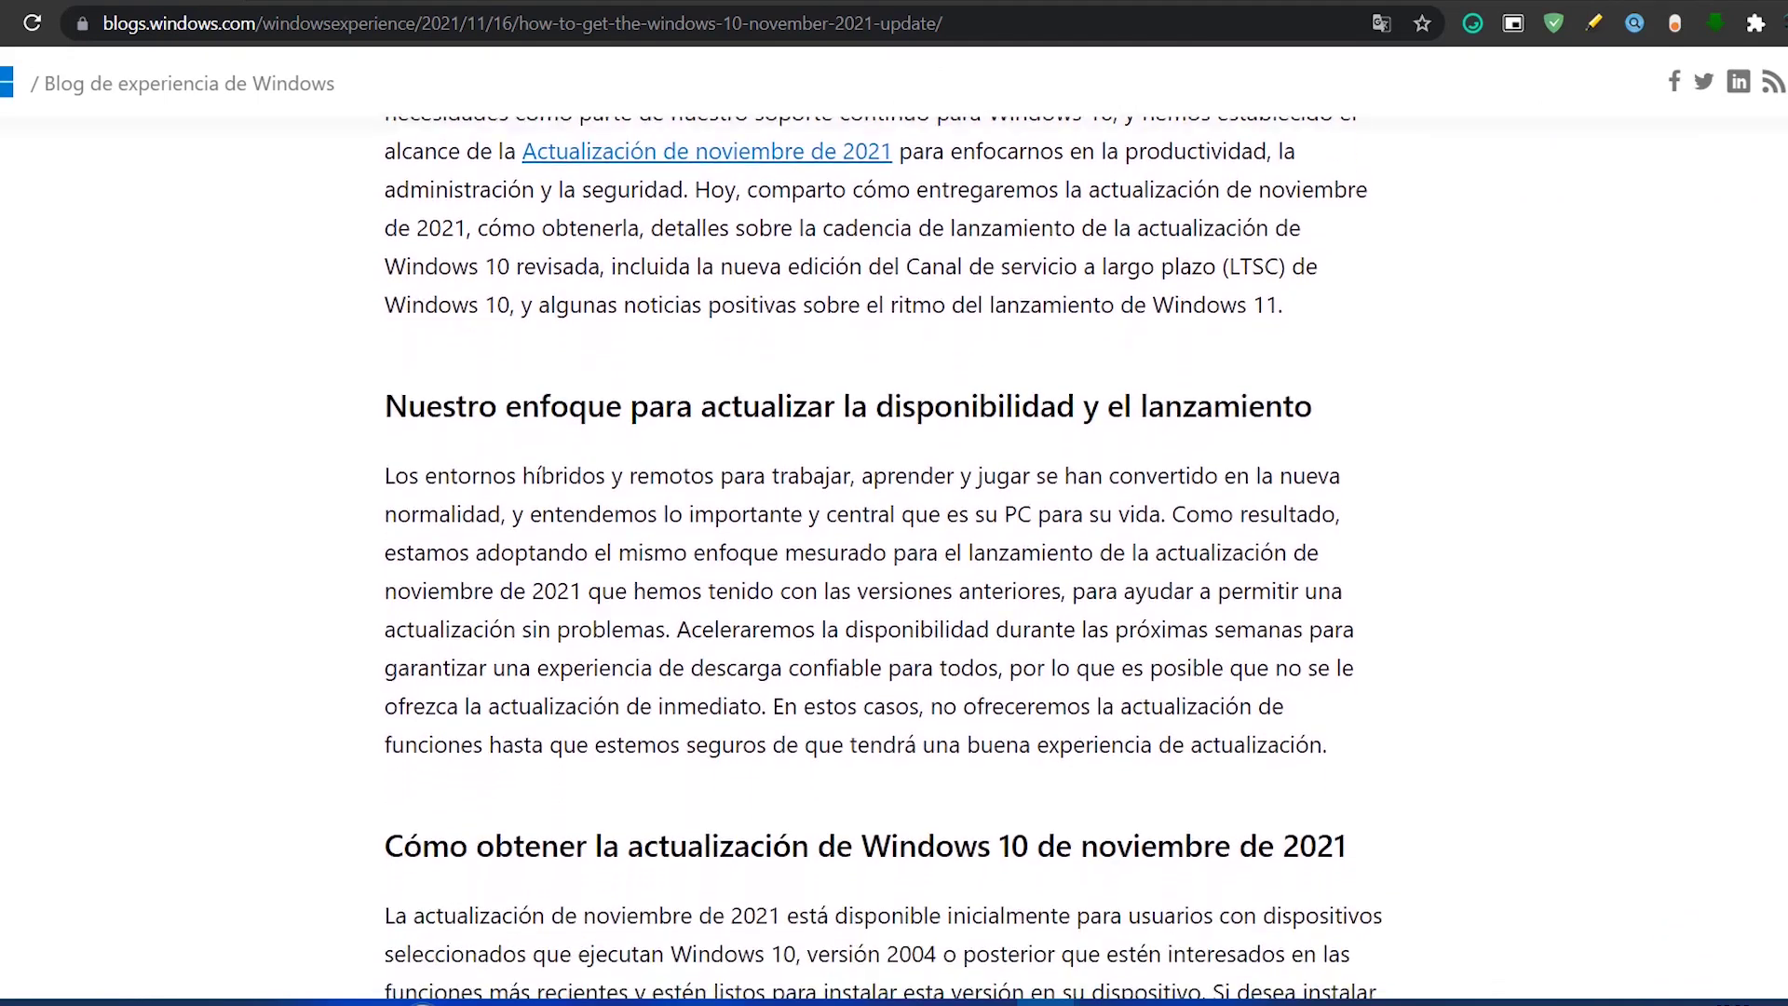
scroll(895, 522, "down", 2)
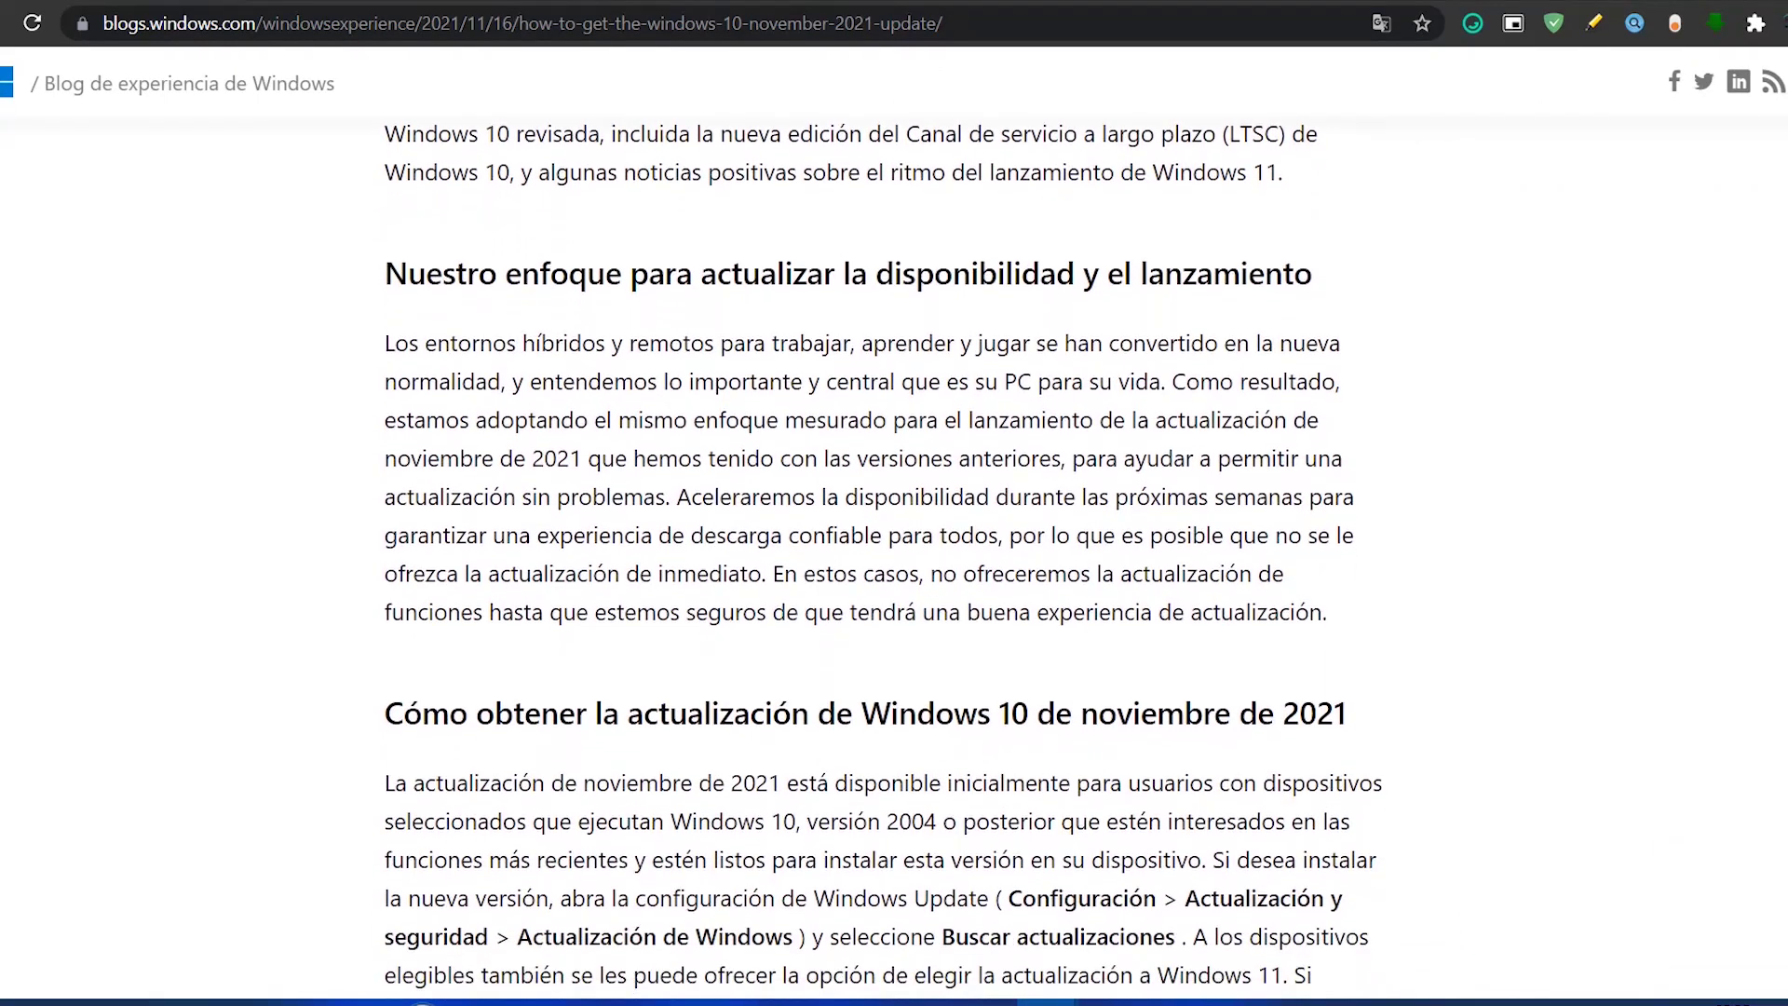
scroll(894, 521, "down", 3)
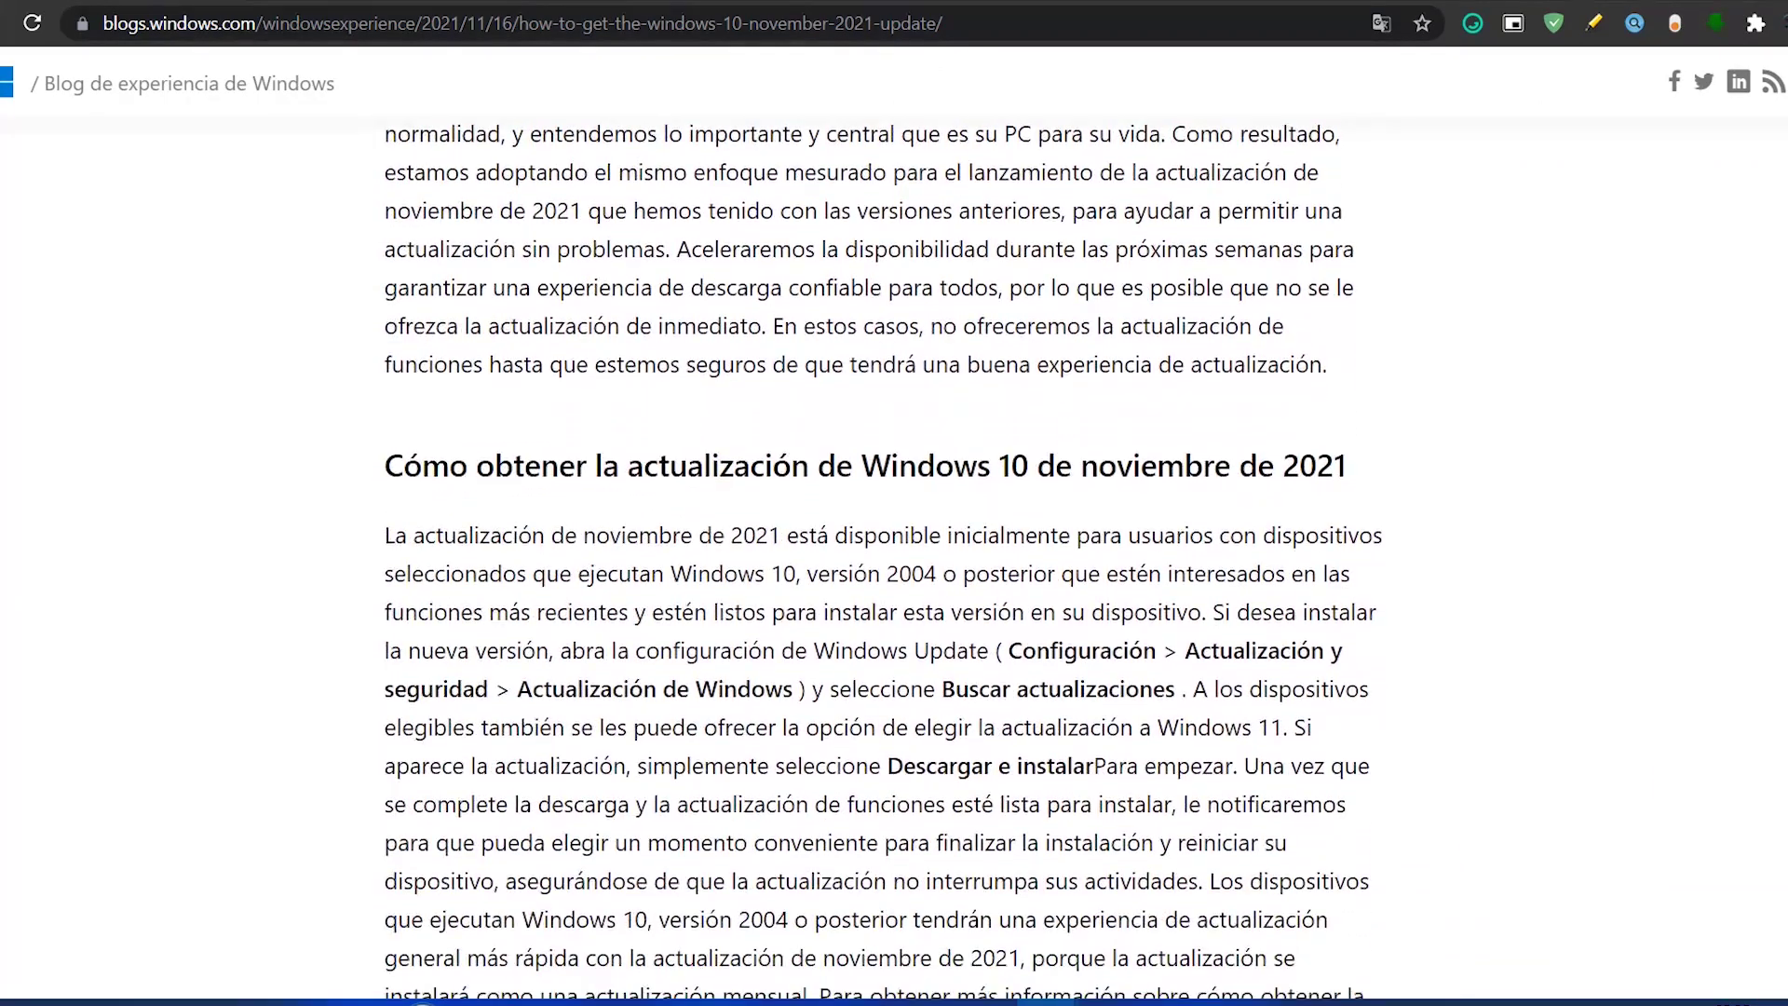
scroll(895, 522, "down", 1)
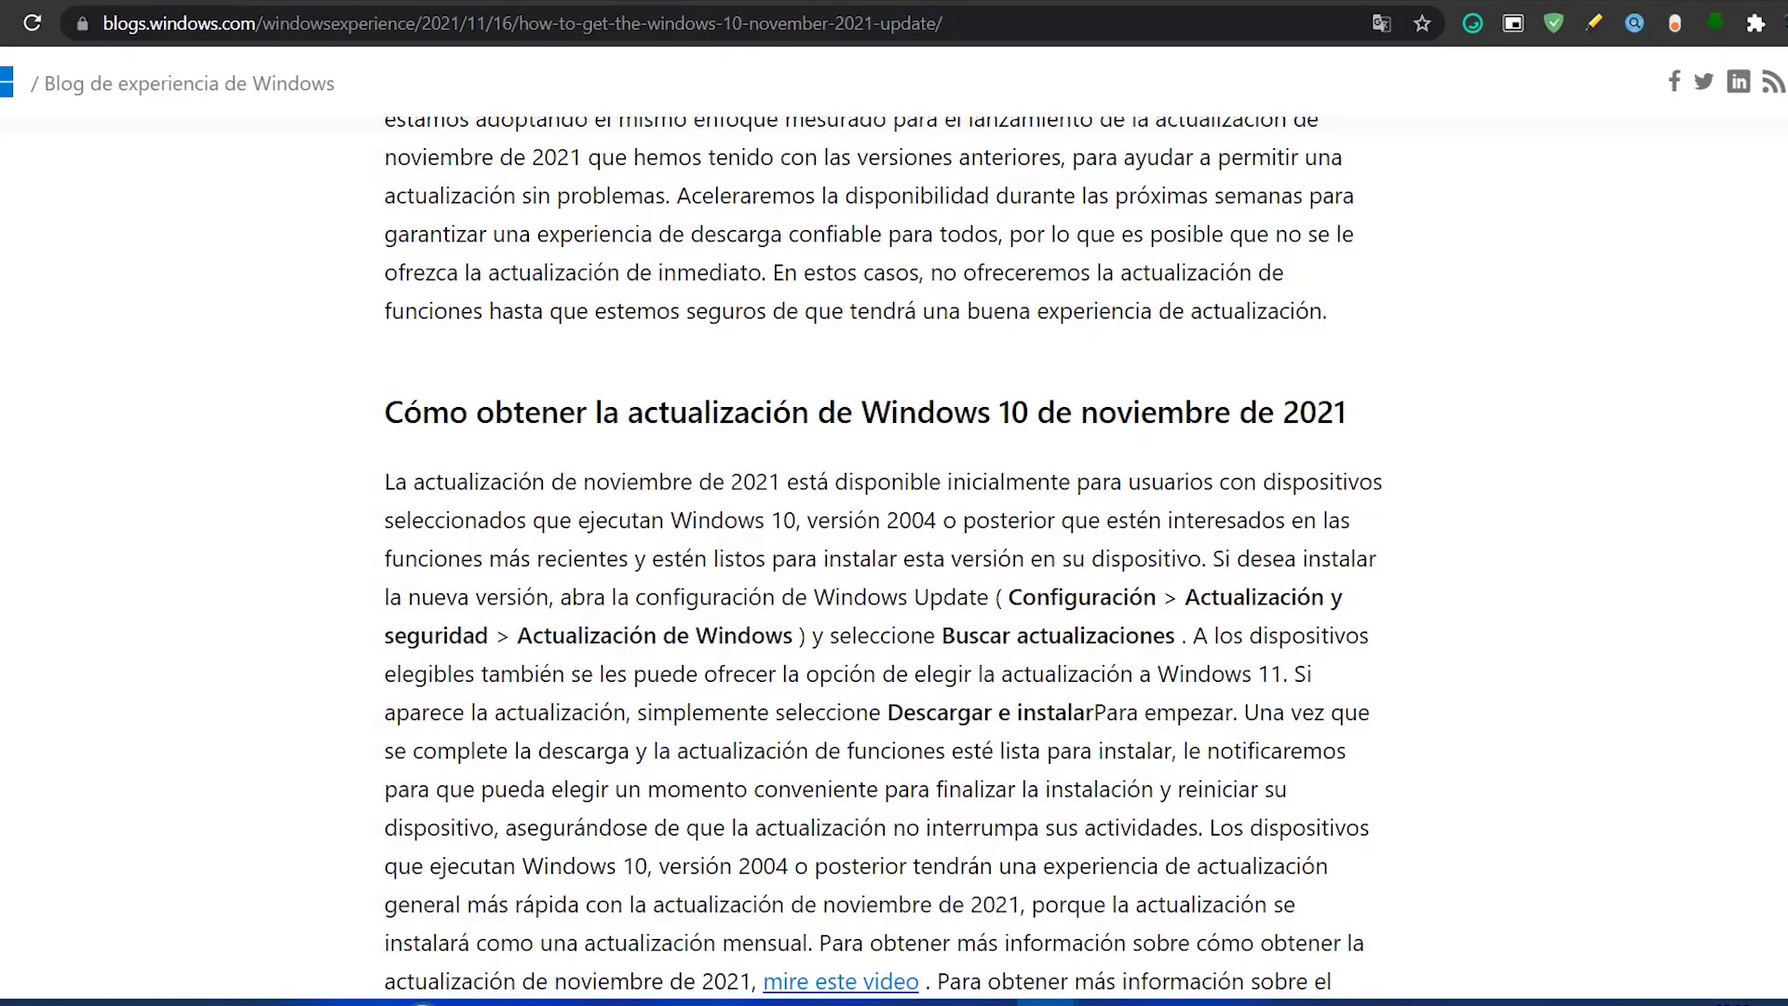
scroll(883, 551, "down", 3)
scroll(883, 551, "down", 3)
scroll(1102, 432, "down", 2)
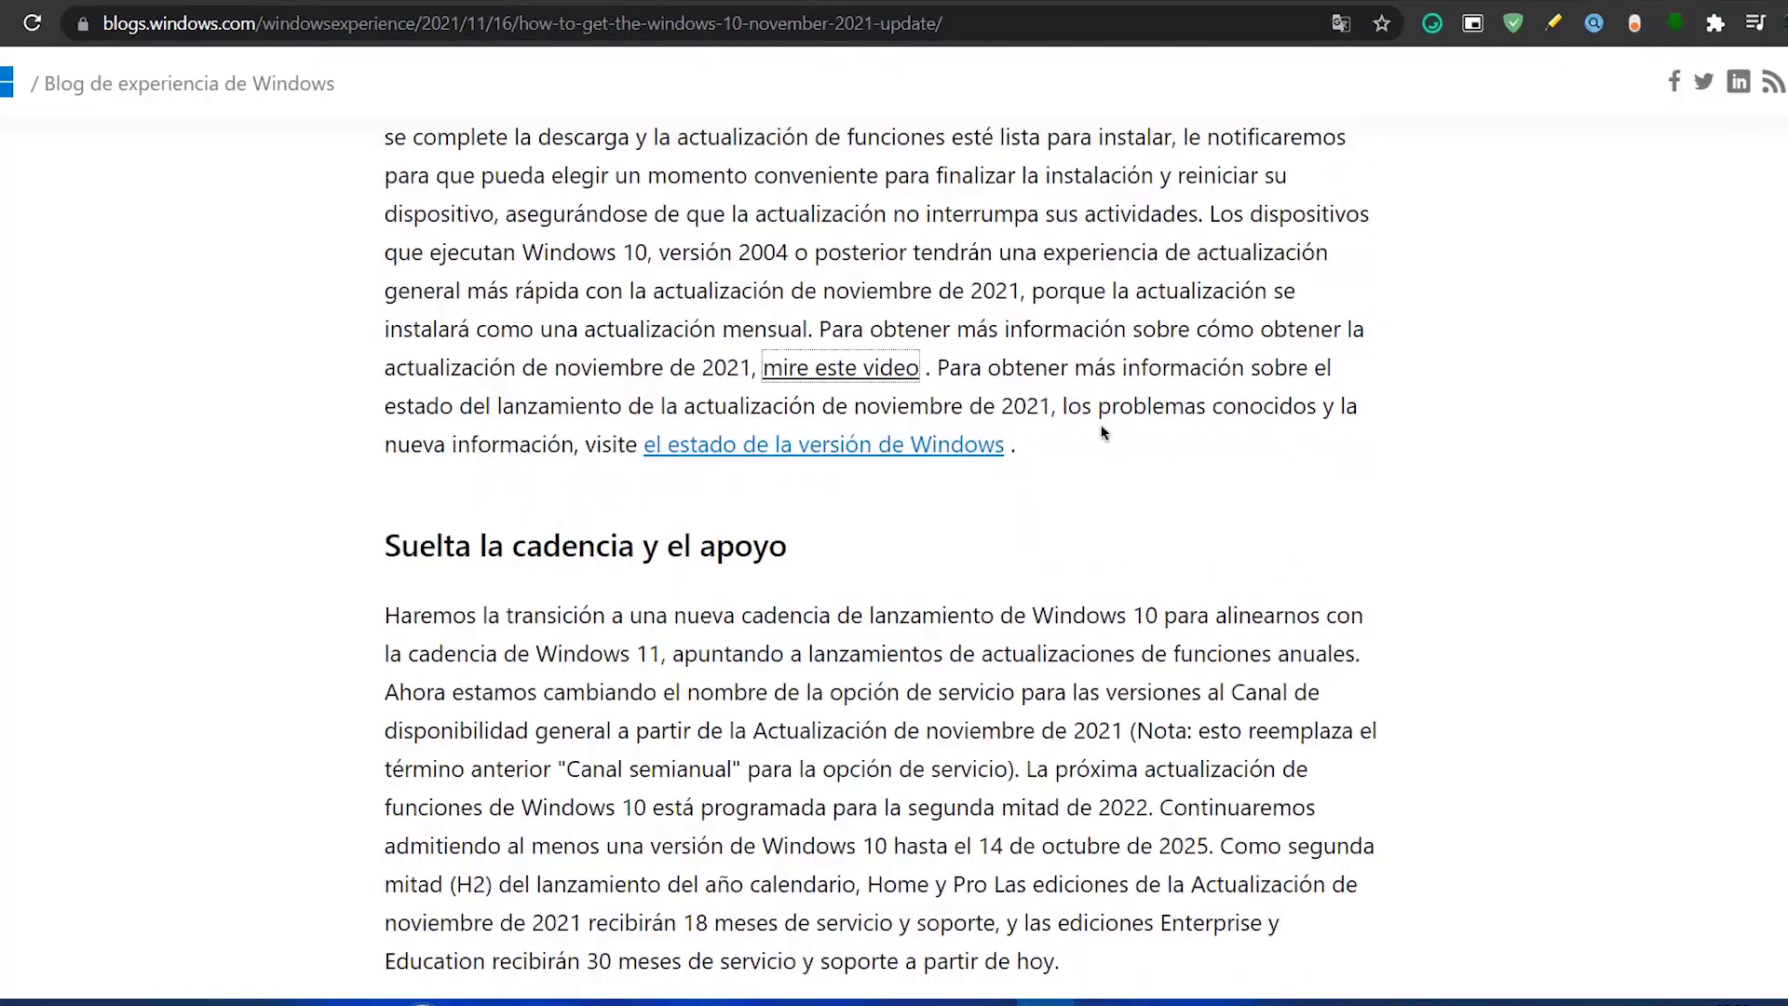
scroll(1102, 432, "down", 10)
scroll(883, 559, "down", 13)
scroll(883, 559, "up", 4)
scroll(883, 559, "up", 20)
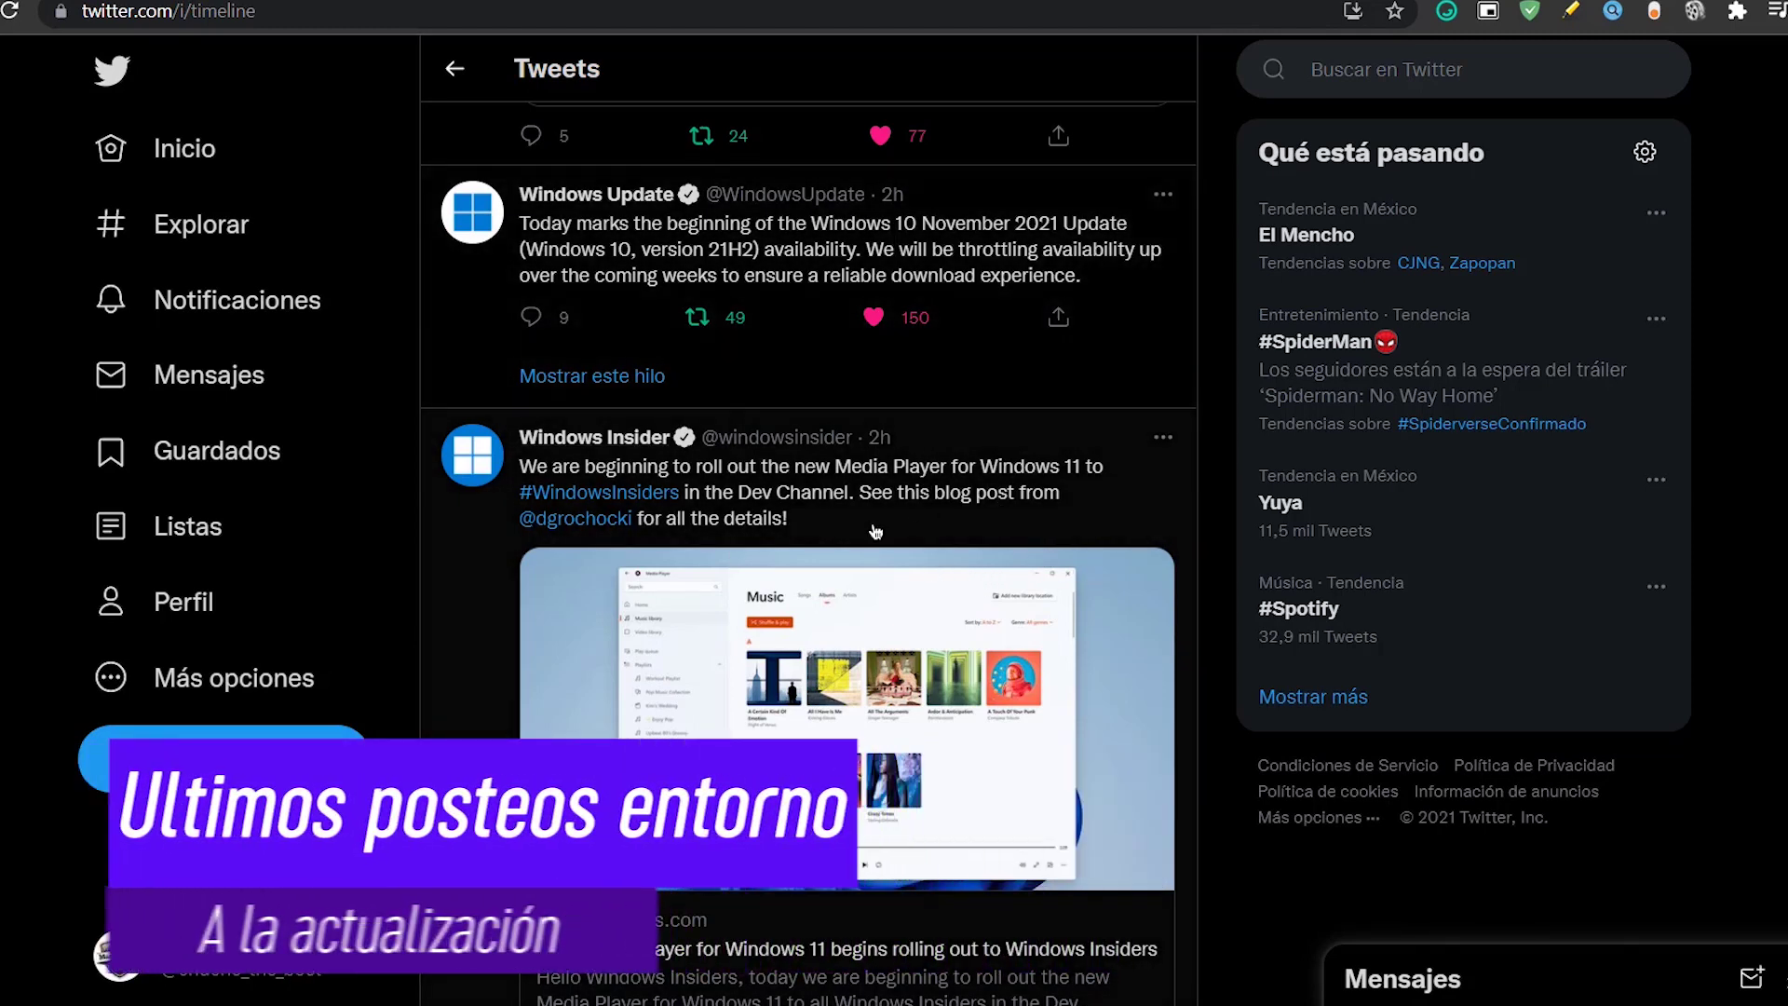
Step: Open the Windows Update tweet announcing Windows 10 version 21H2 availability, translate it and highlight its passages on availability and rollout
left_click(637, 264)
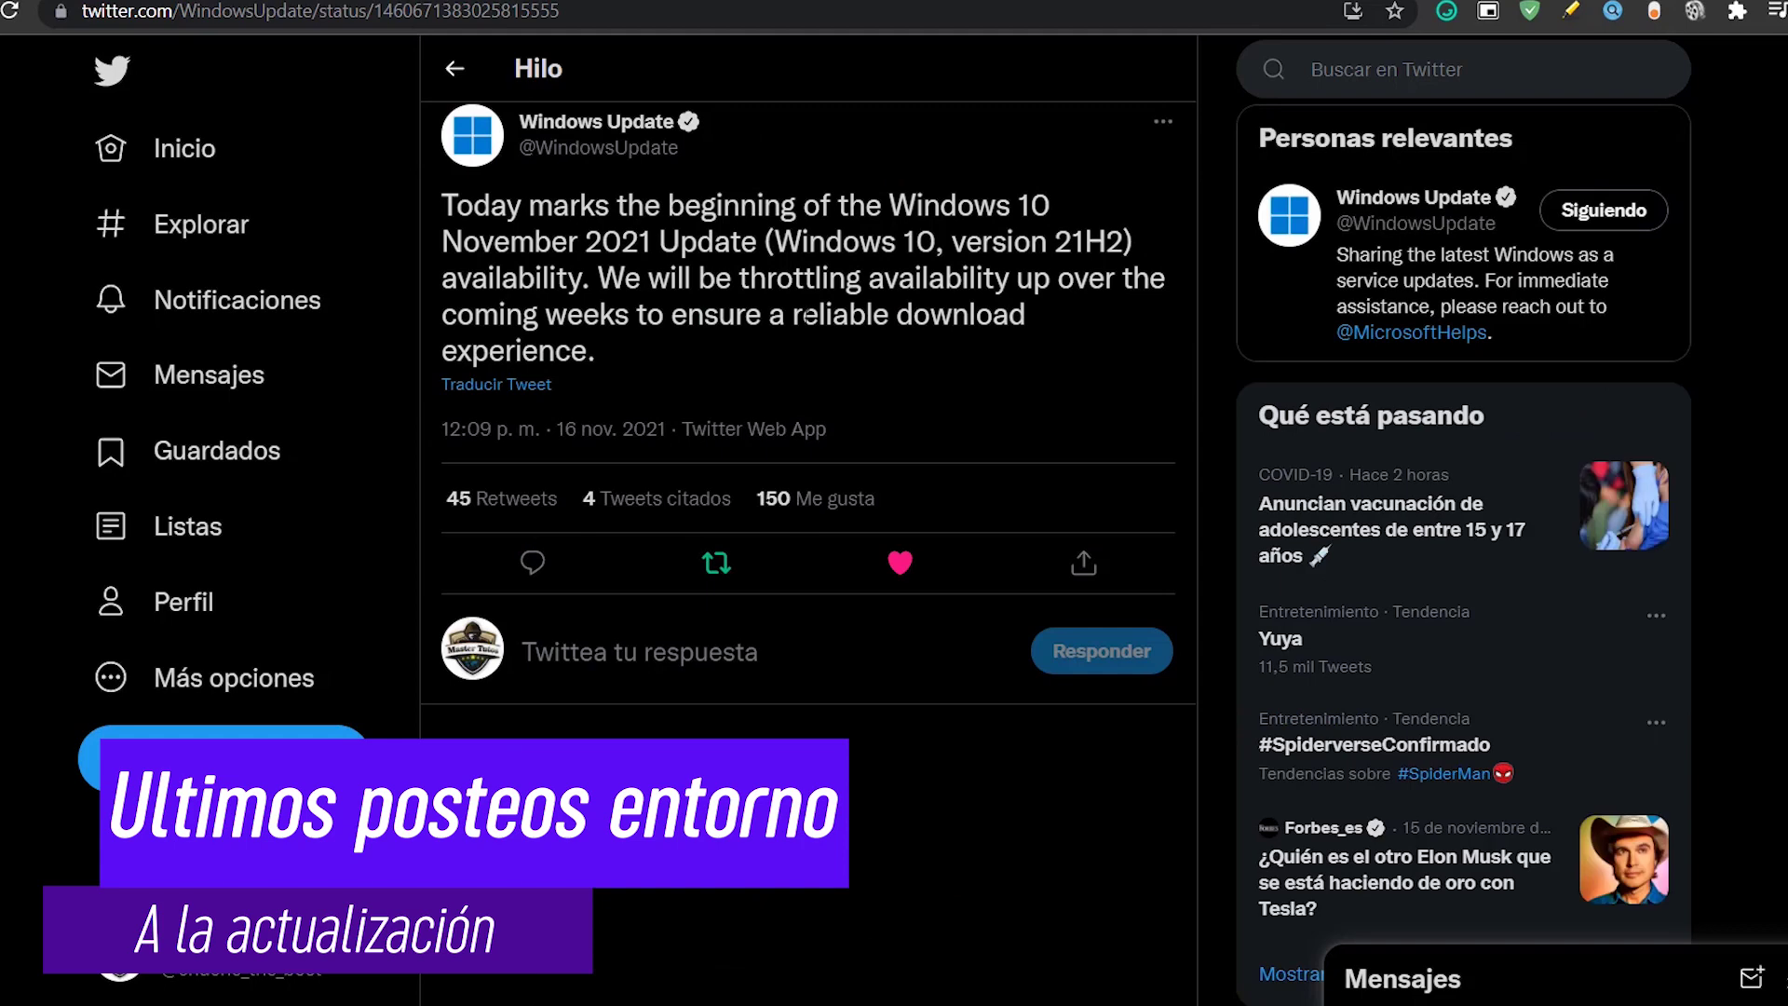
left_click(527, 385)
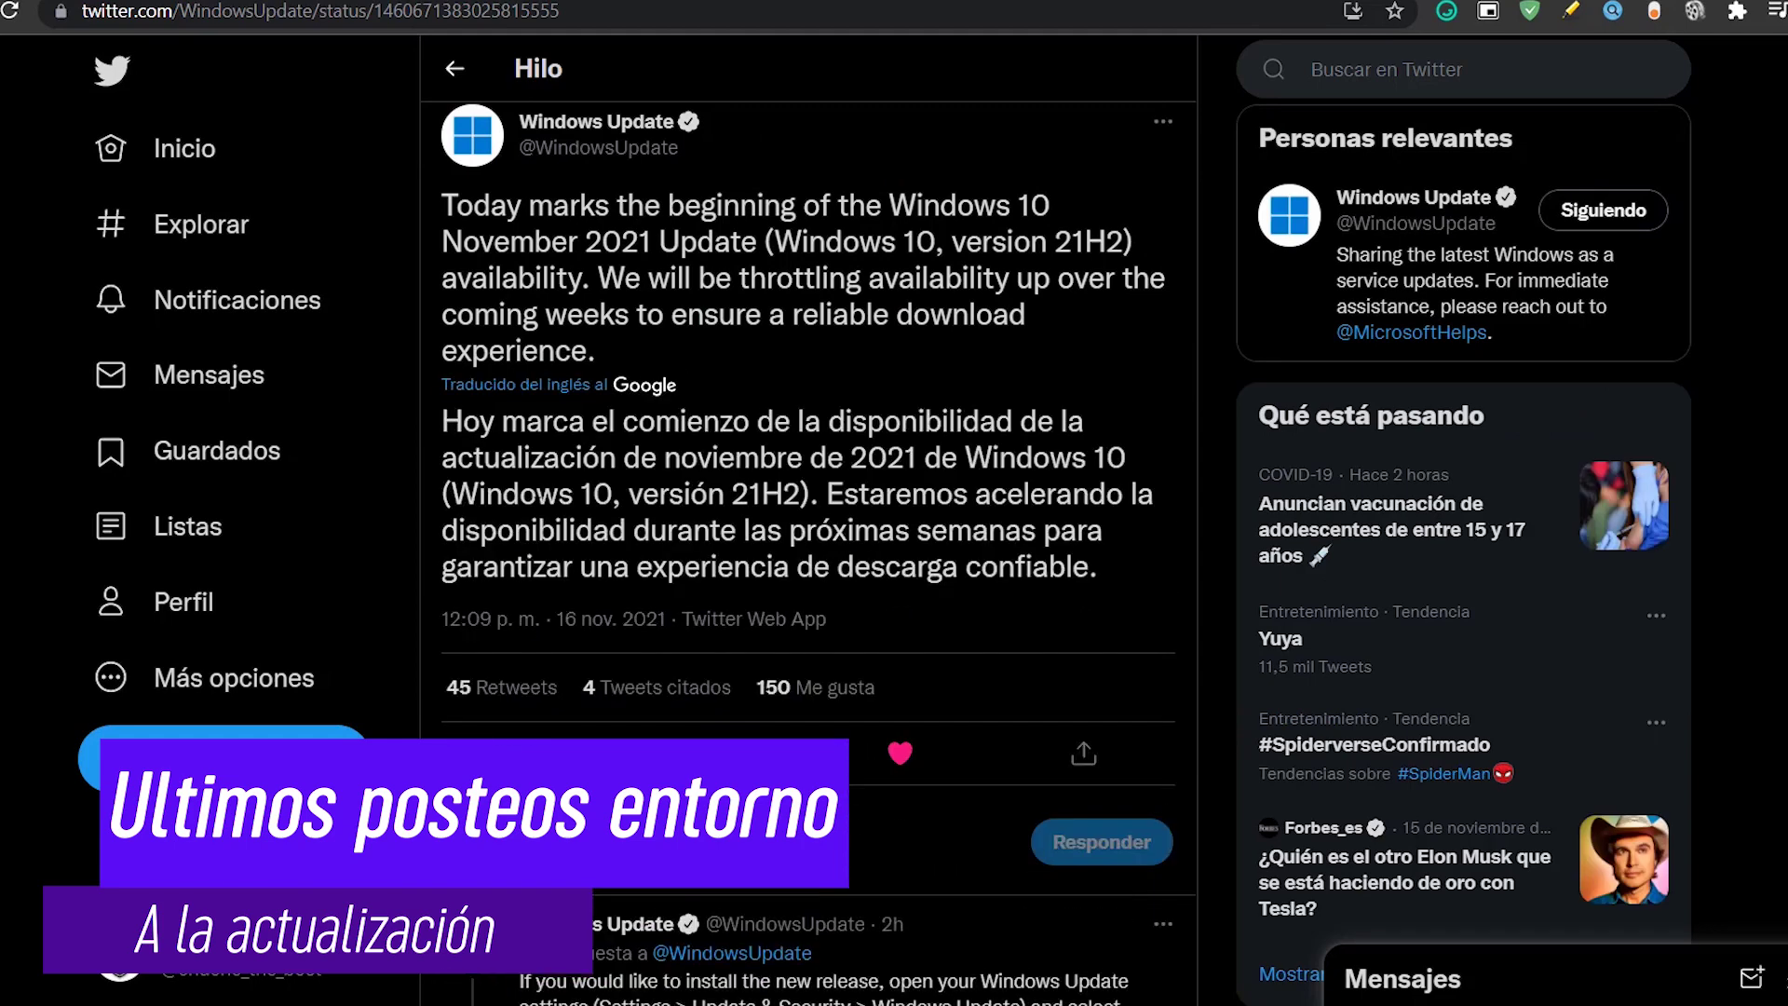
left_click_drag(569, 421, 924, 423)
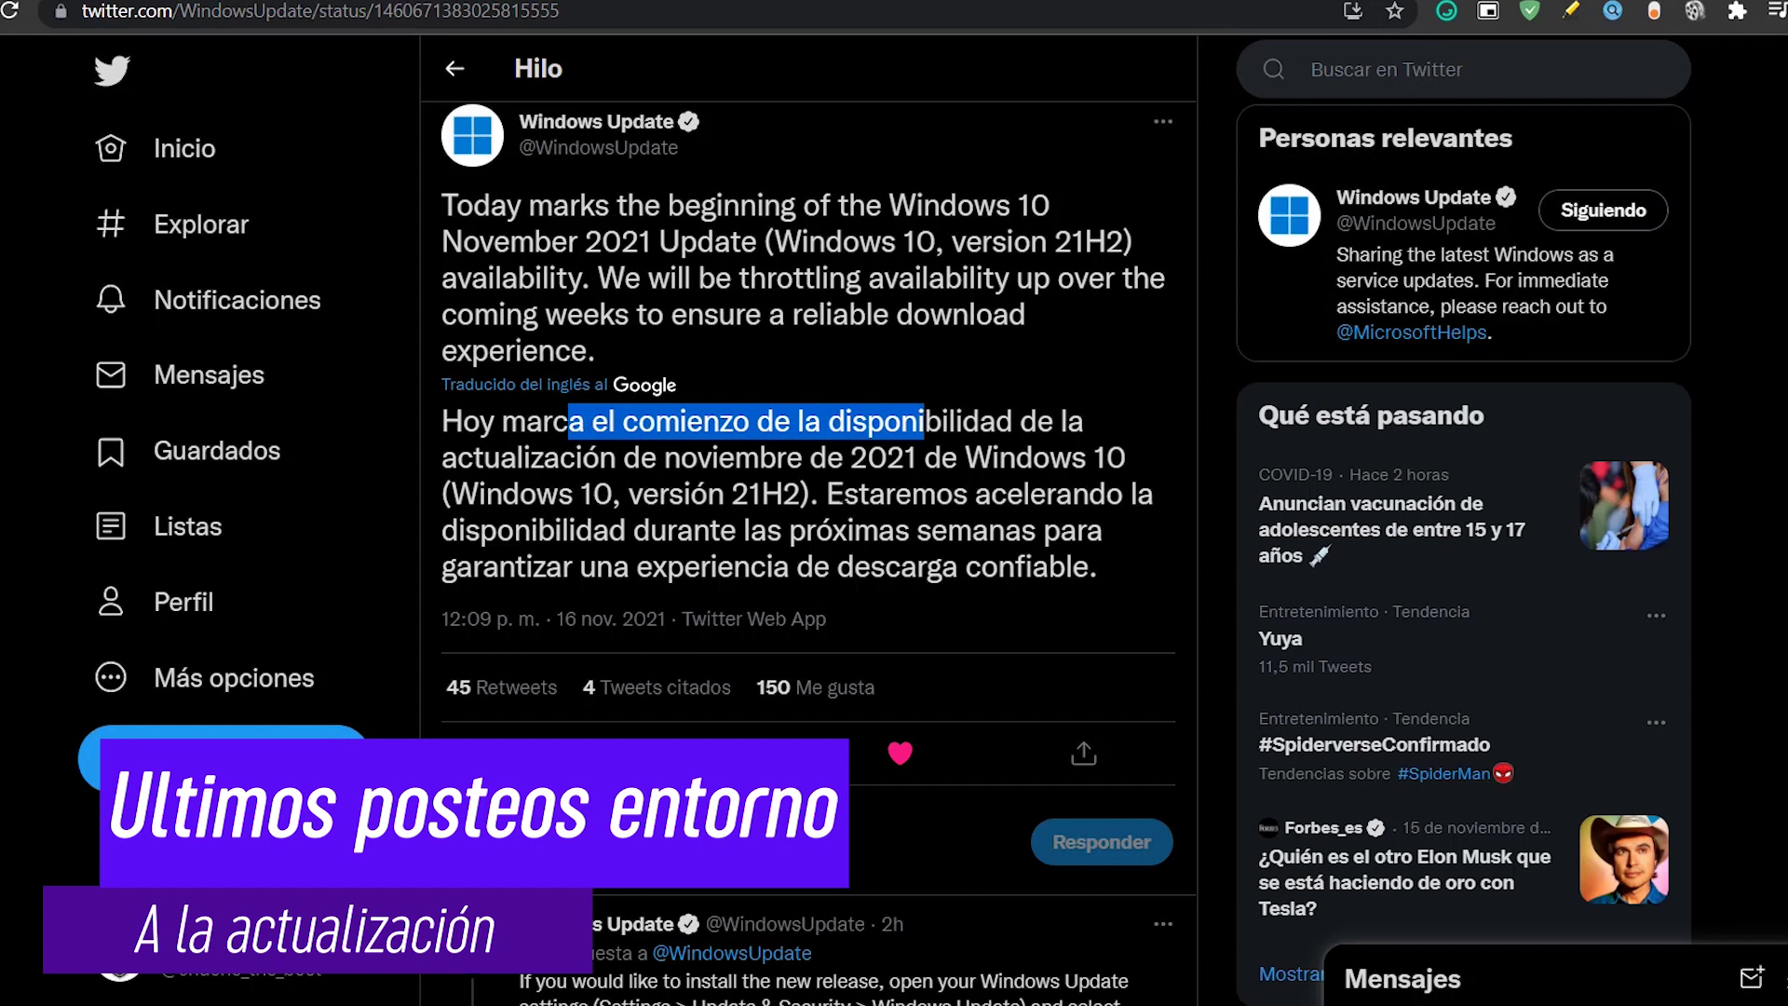
left_click_drag(911, 494, 854, 568)
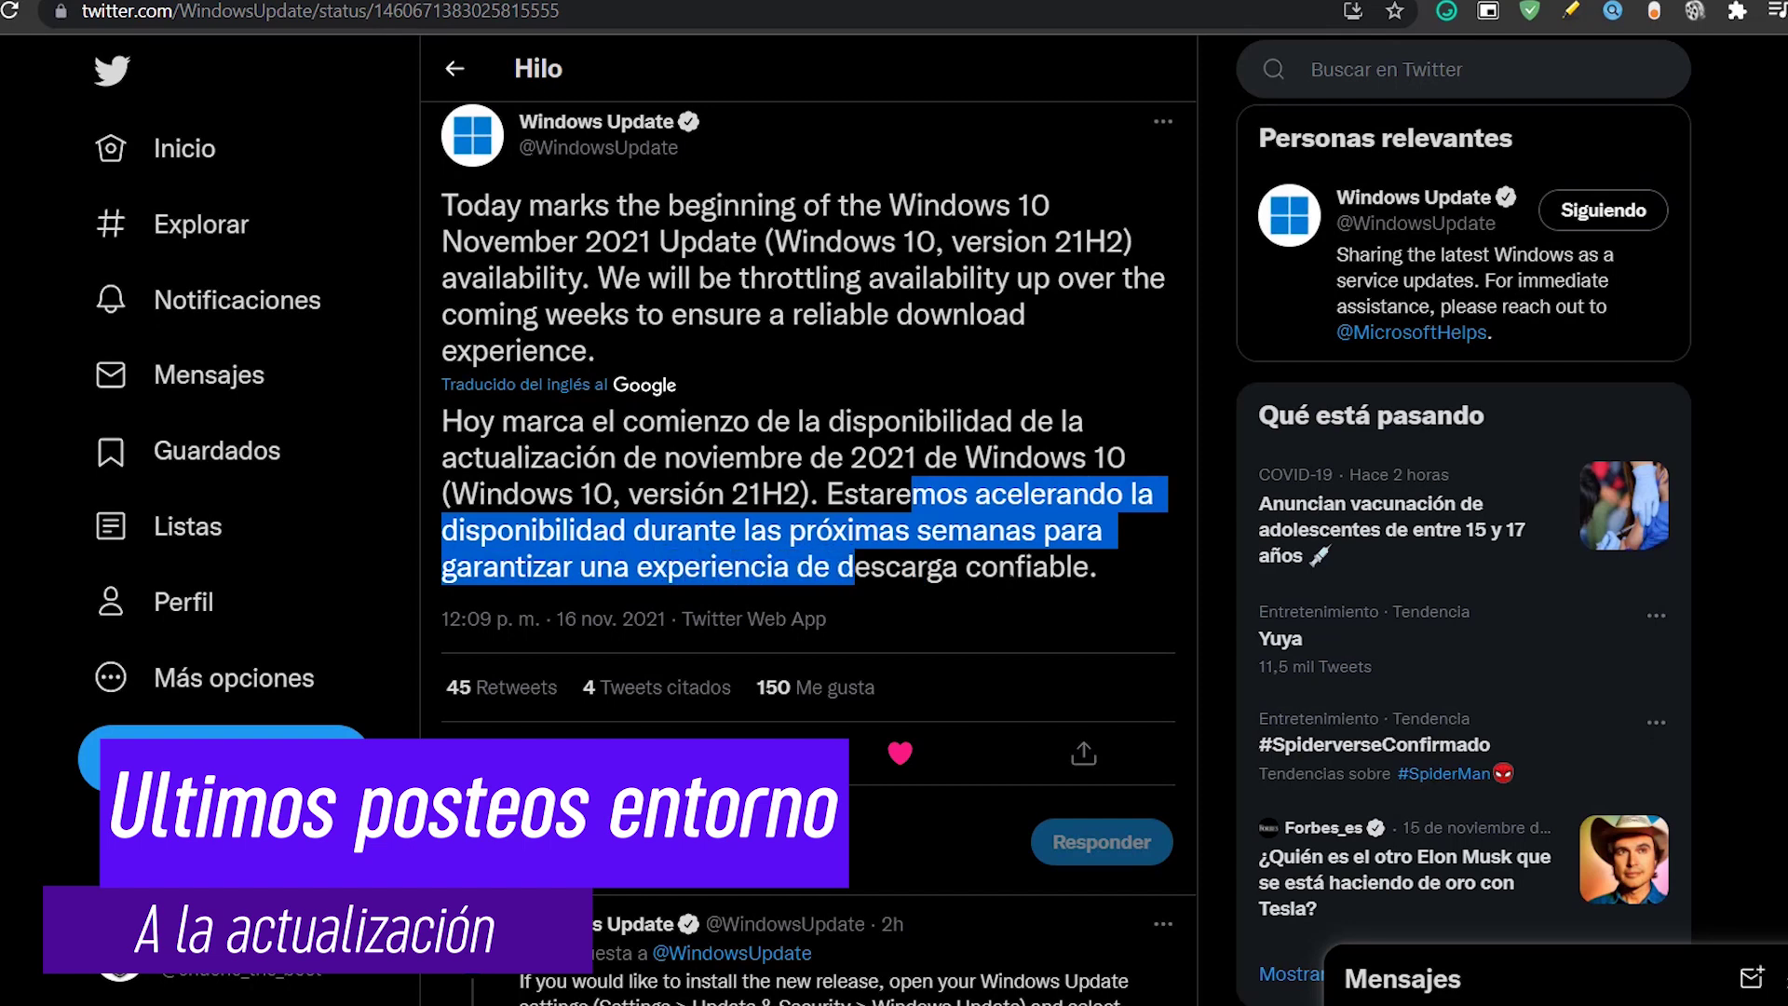
Step: Open the thread's reply about the annual Windows 10 release cadence and highlight the cadence passage in its Spanish translation
scroll(854, 568, "down", 3)
scroll(809, 466, "up", 2)
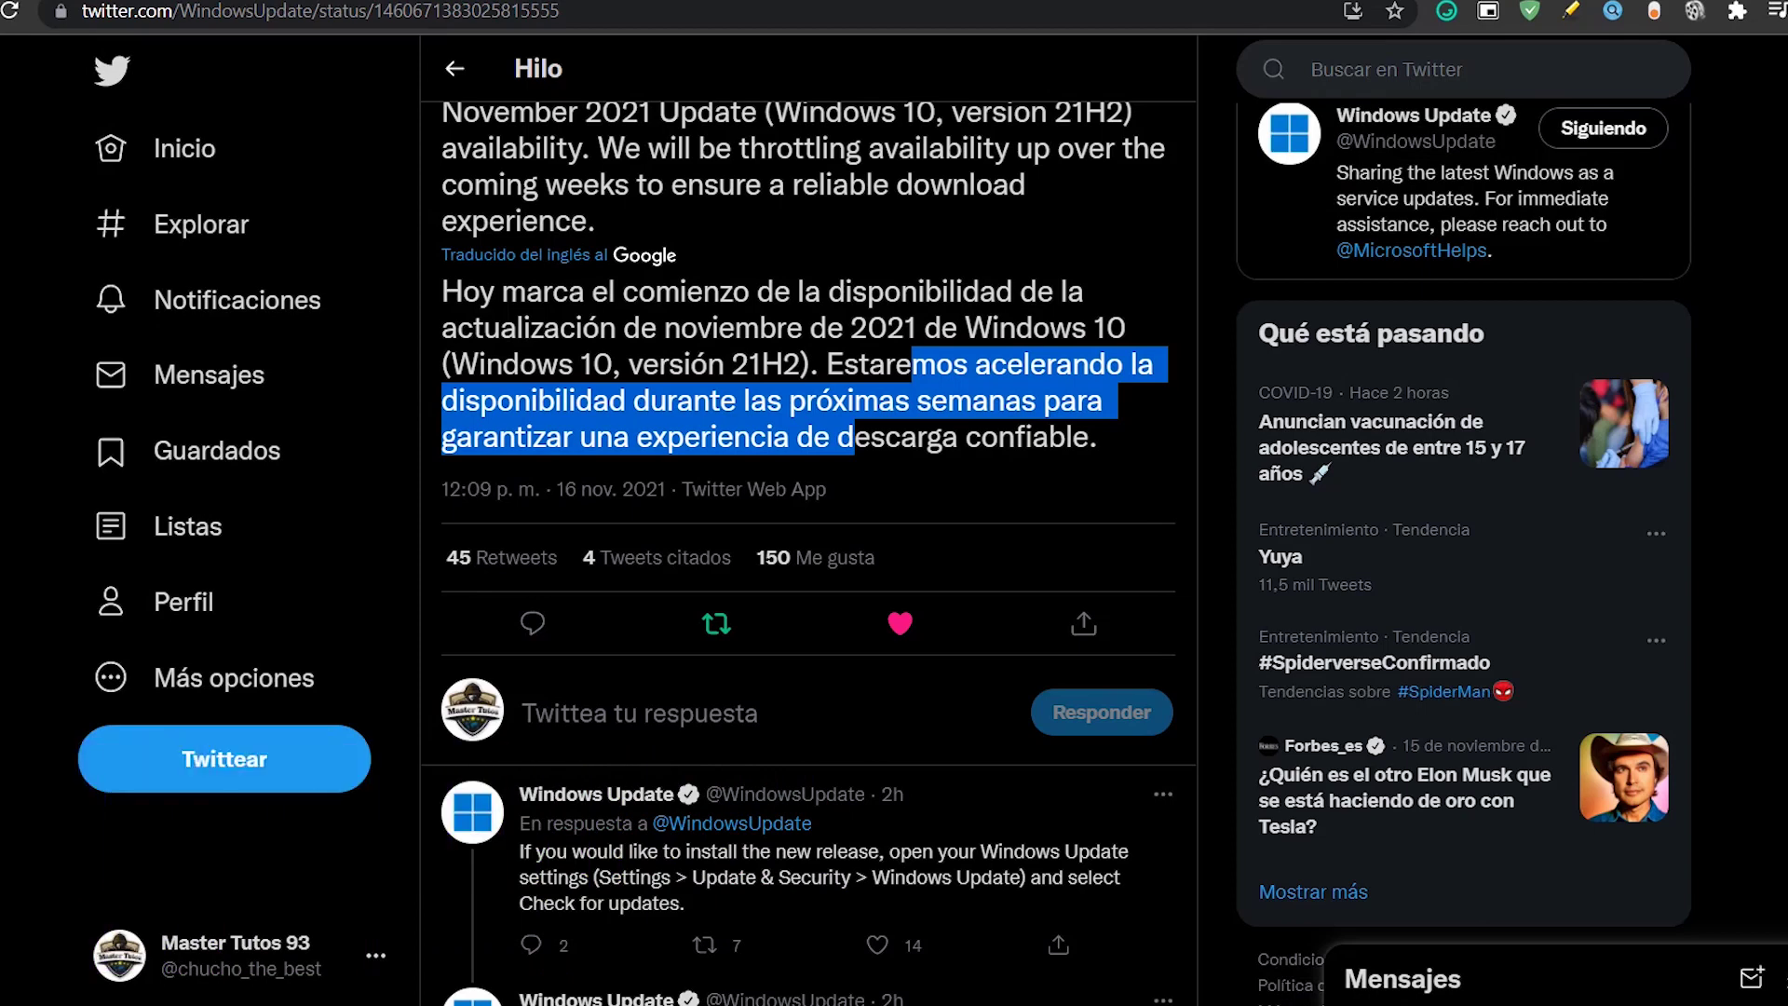
scroll(932, 615, "down", 3)
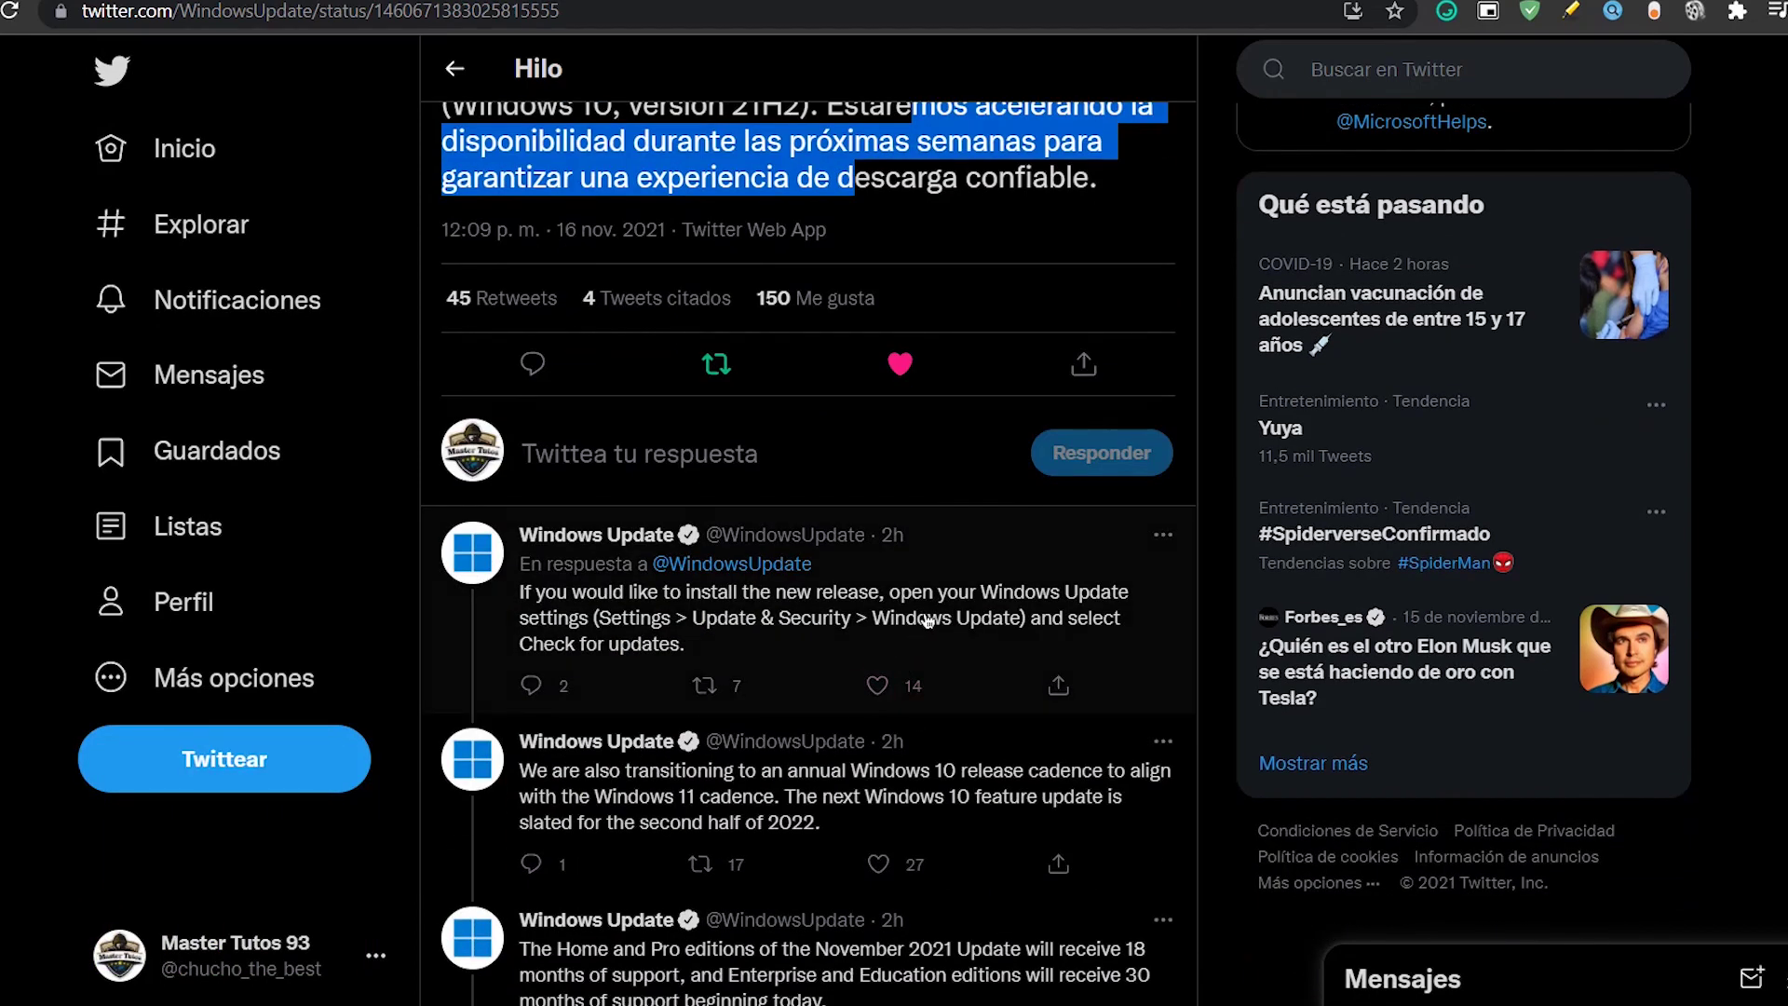
scroll(939, 633, "down", 2)
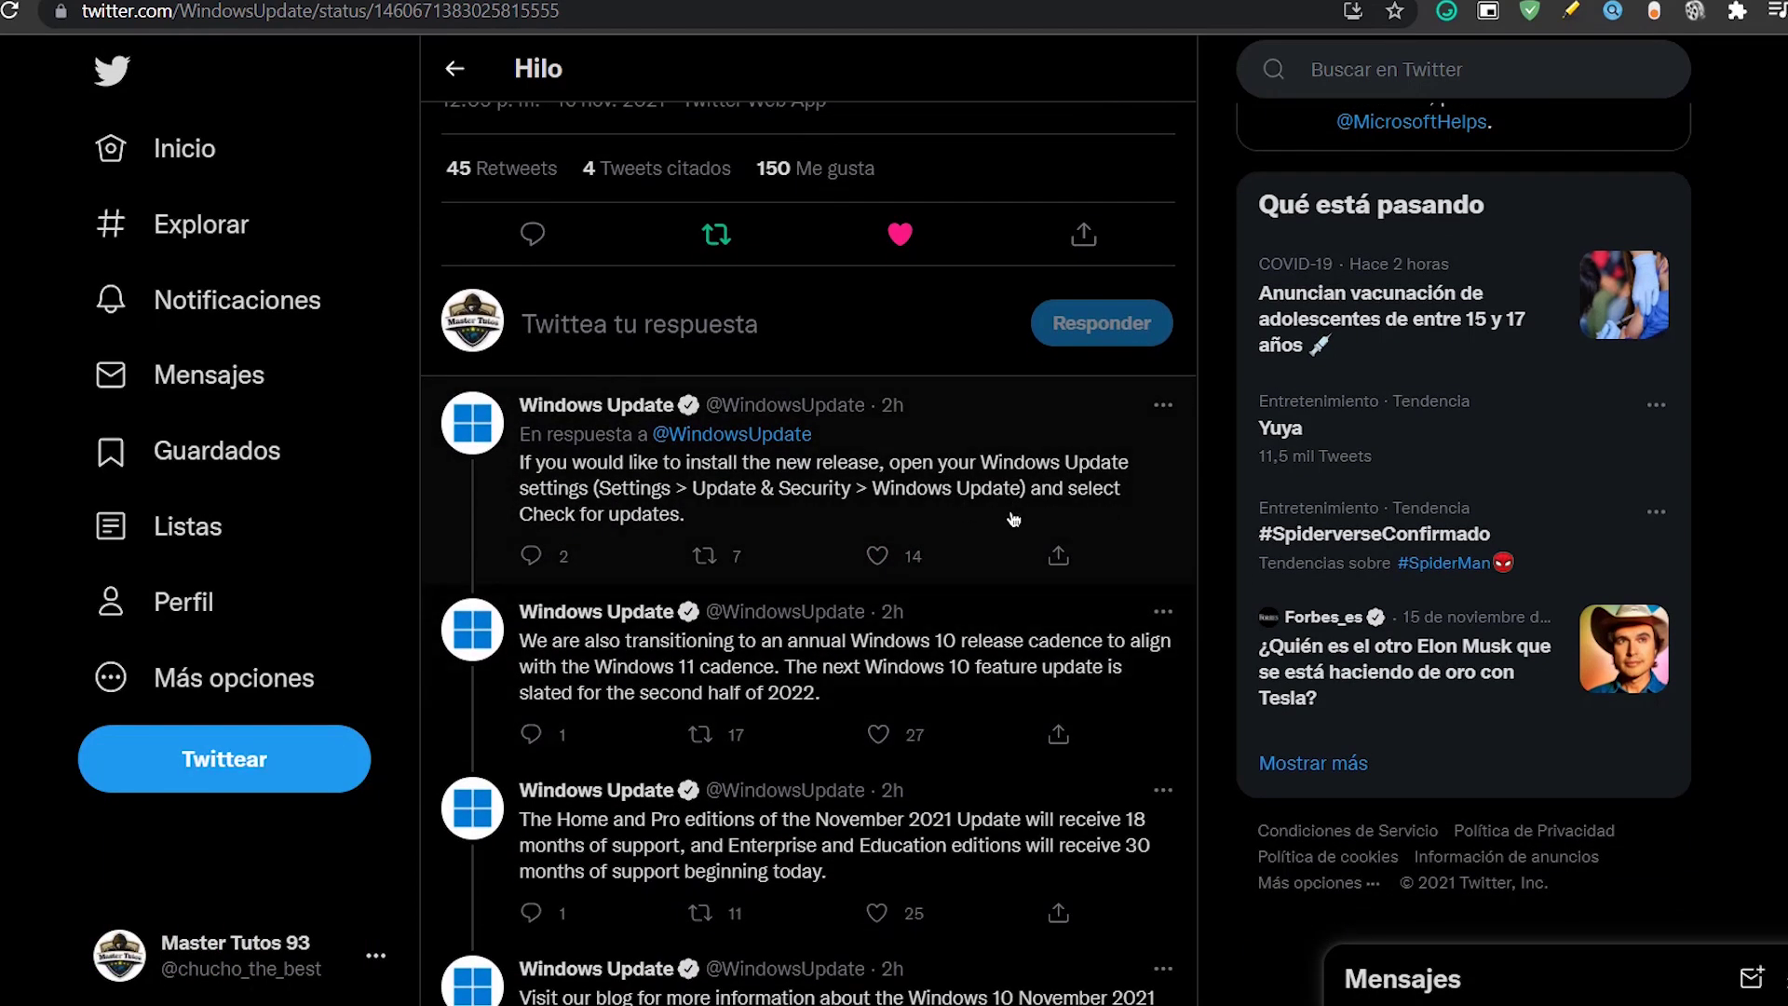
scroll(874, 580, "down", 2)
left_click(540, 389)
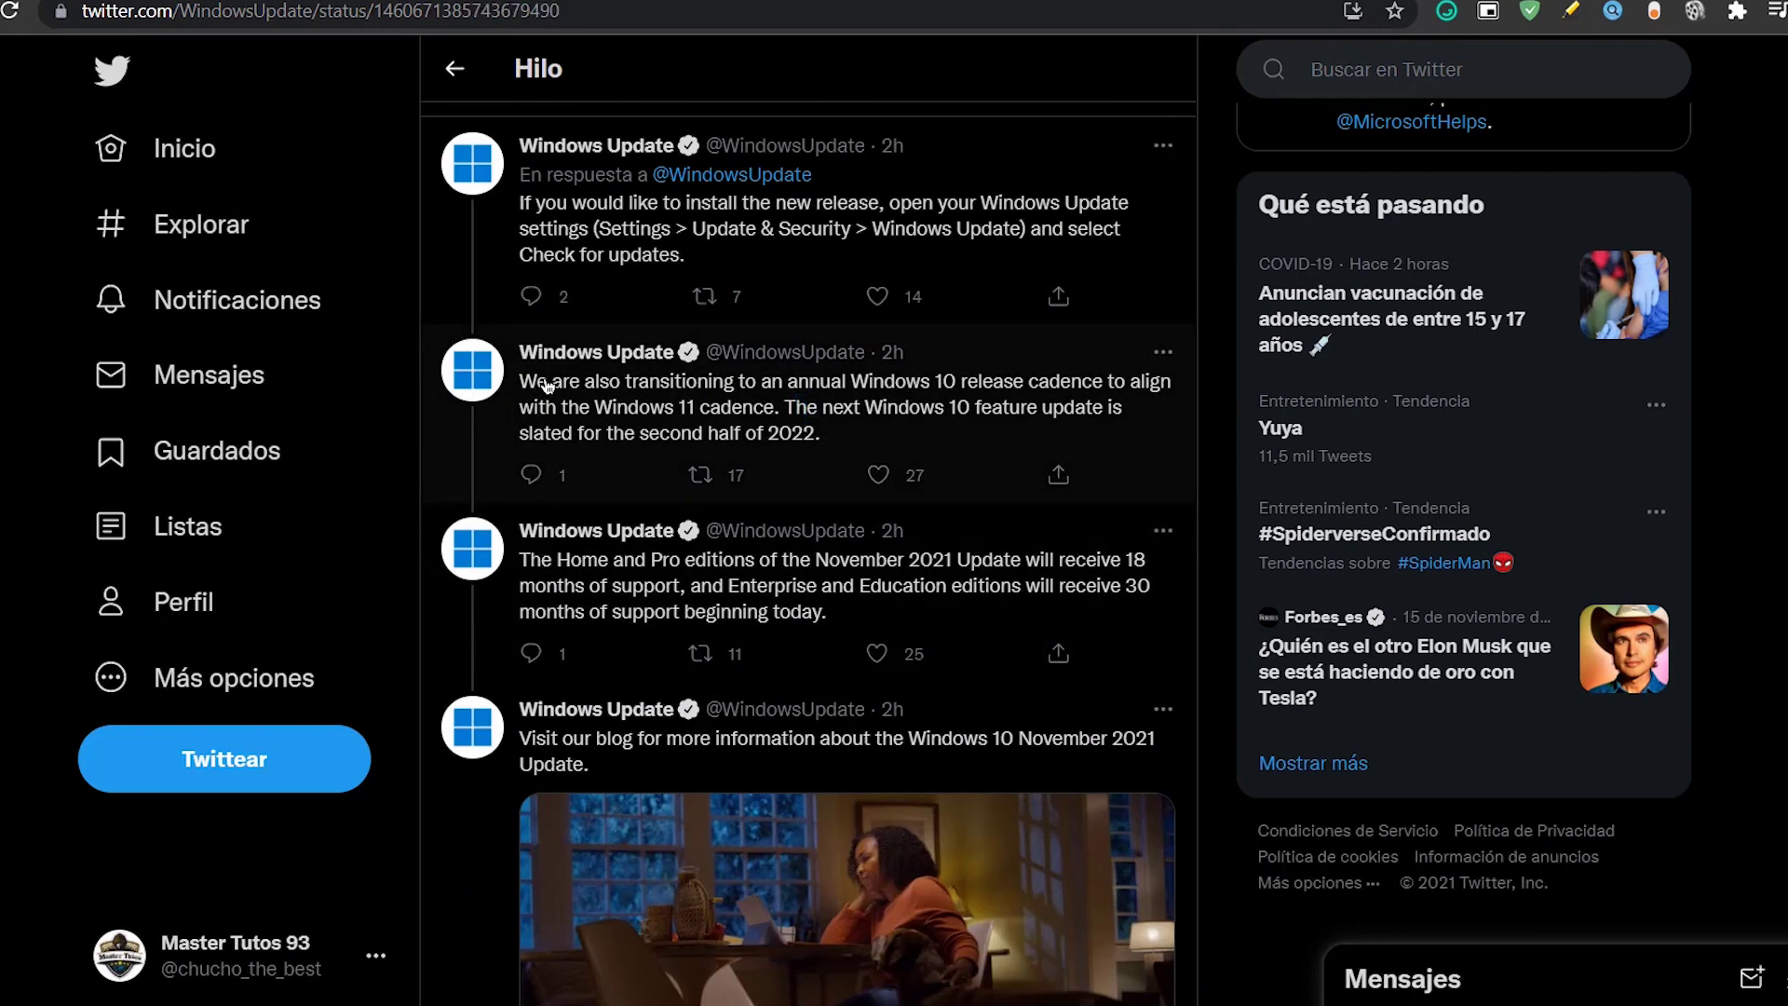
left_click_drag(515, 399, 857, 435)
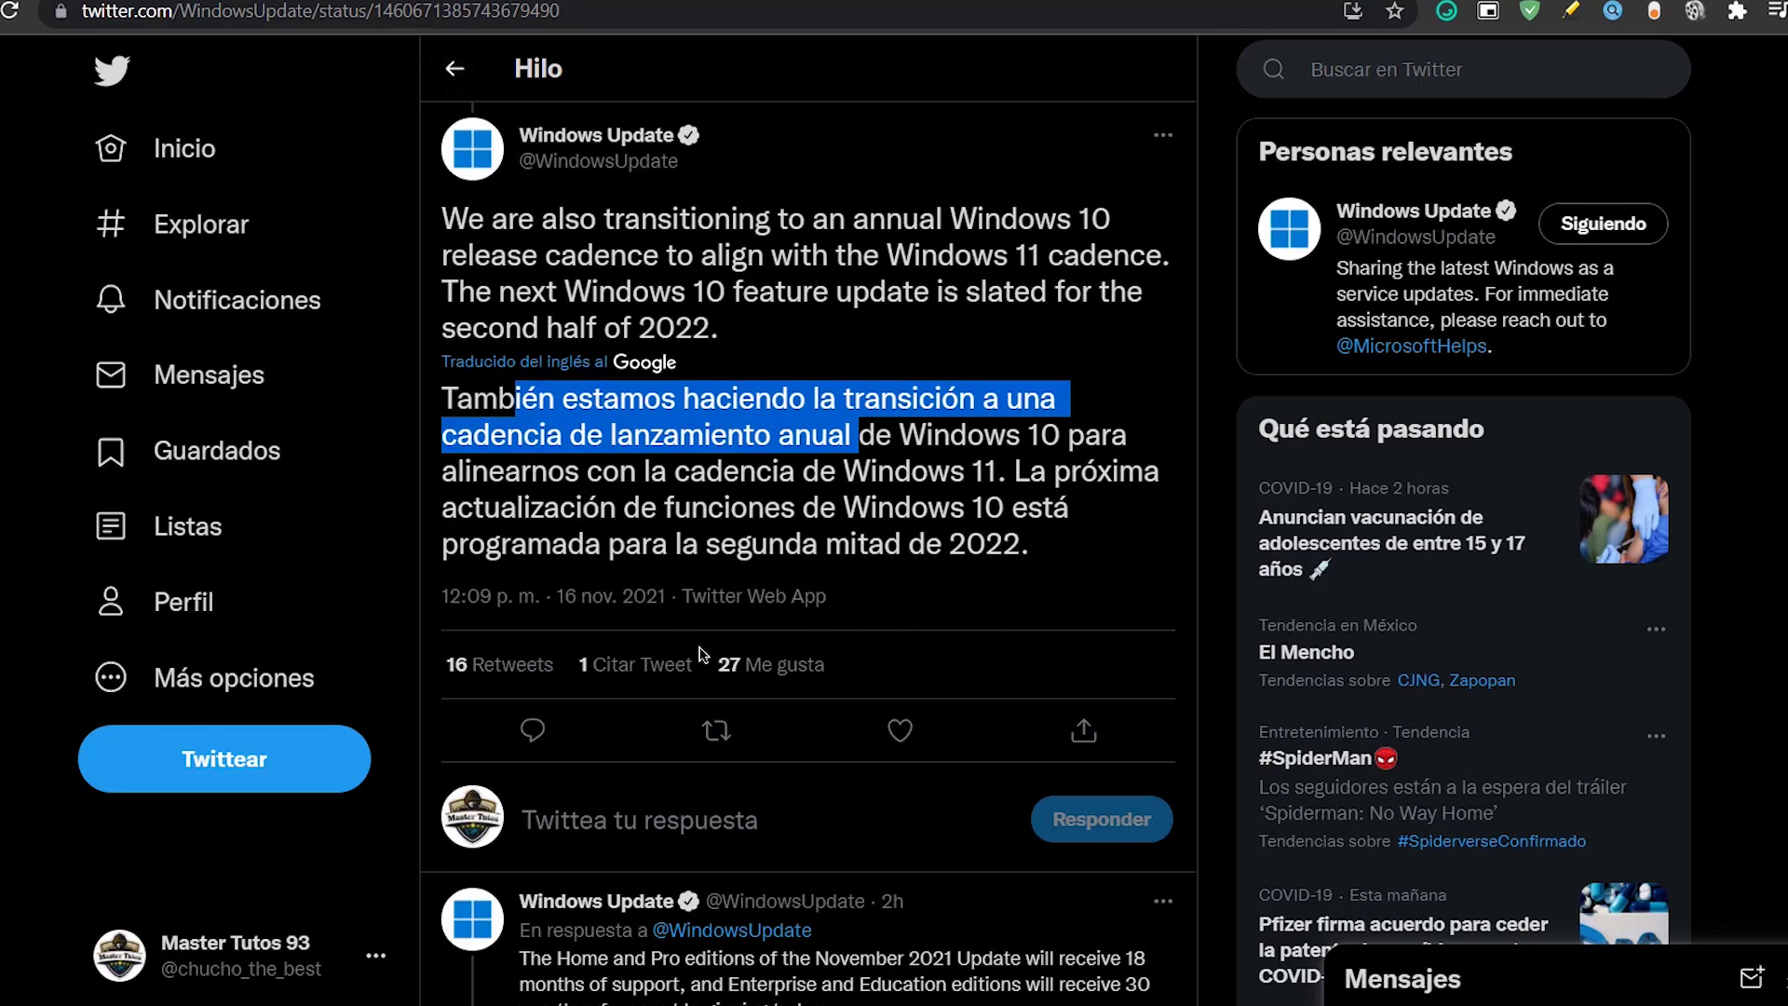
Step: Open the thread's reply about support periods for the Home, Pro, Enterprise and Education editions and translate it
scroll(705, 655, "down", 3)
left_click(825, 733)
left_click(522, 365)
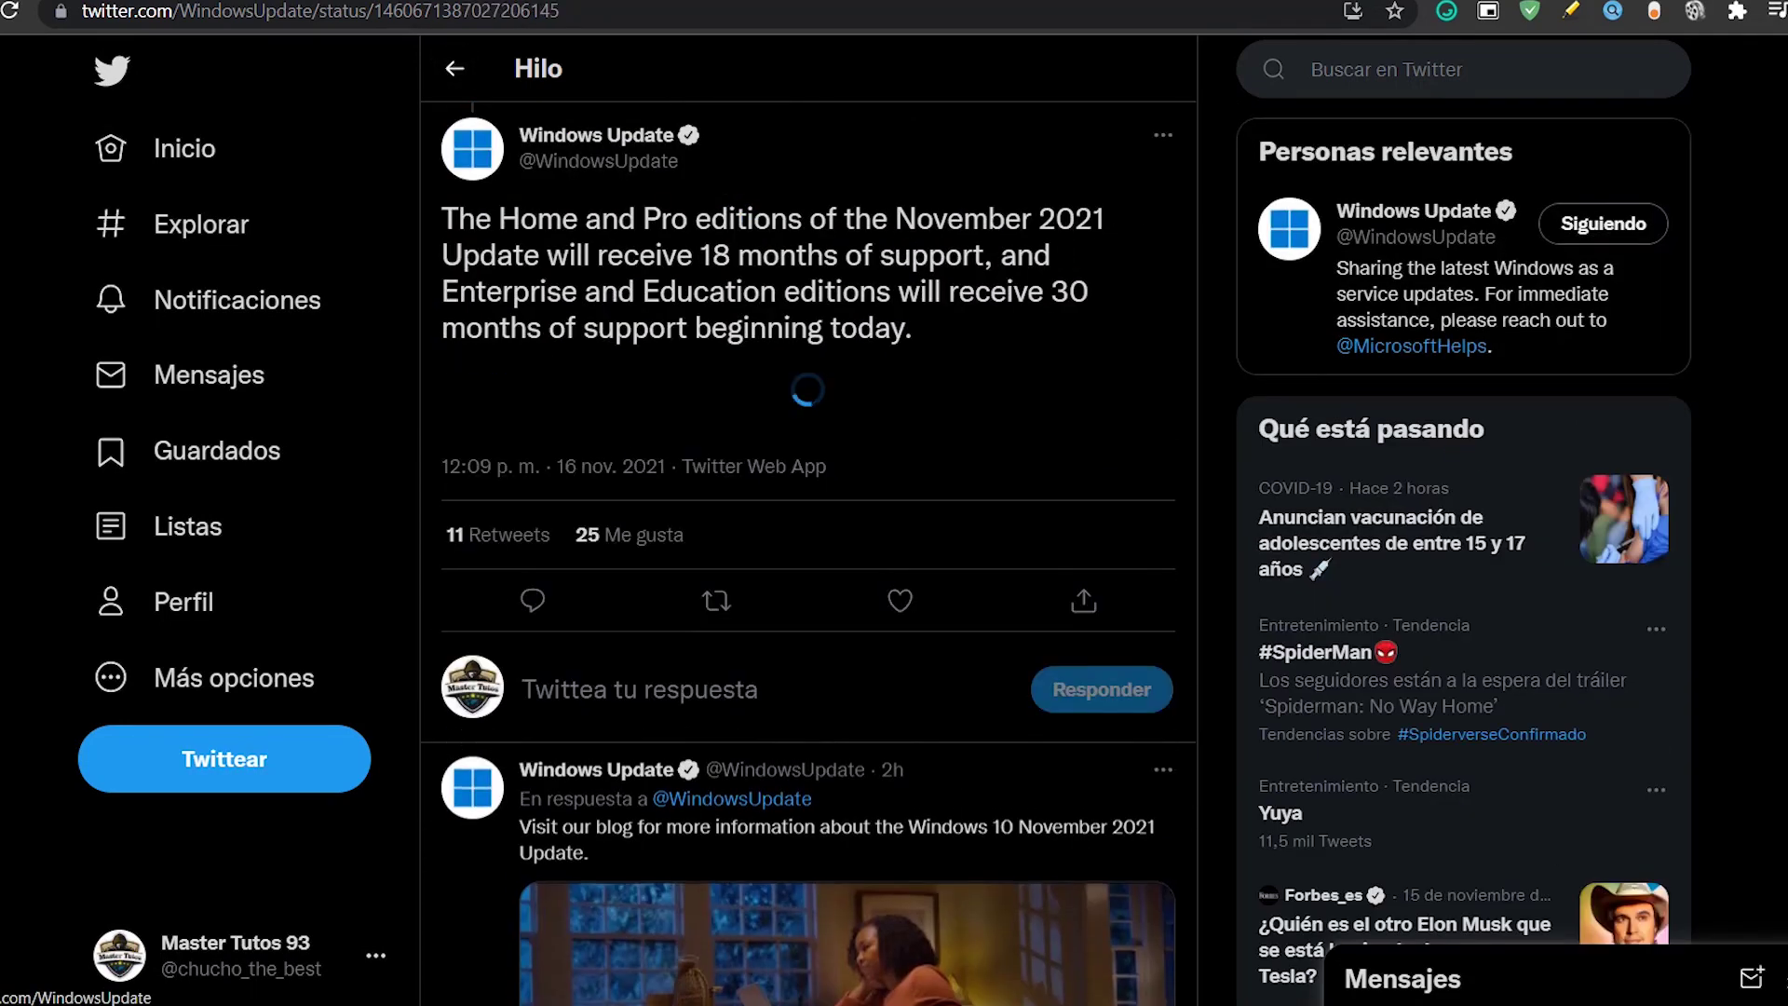